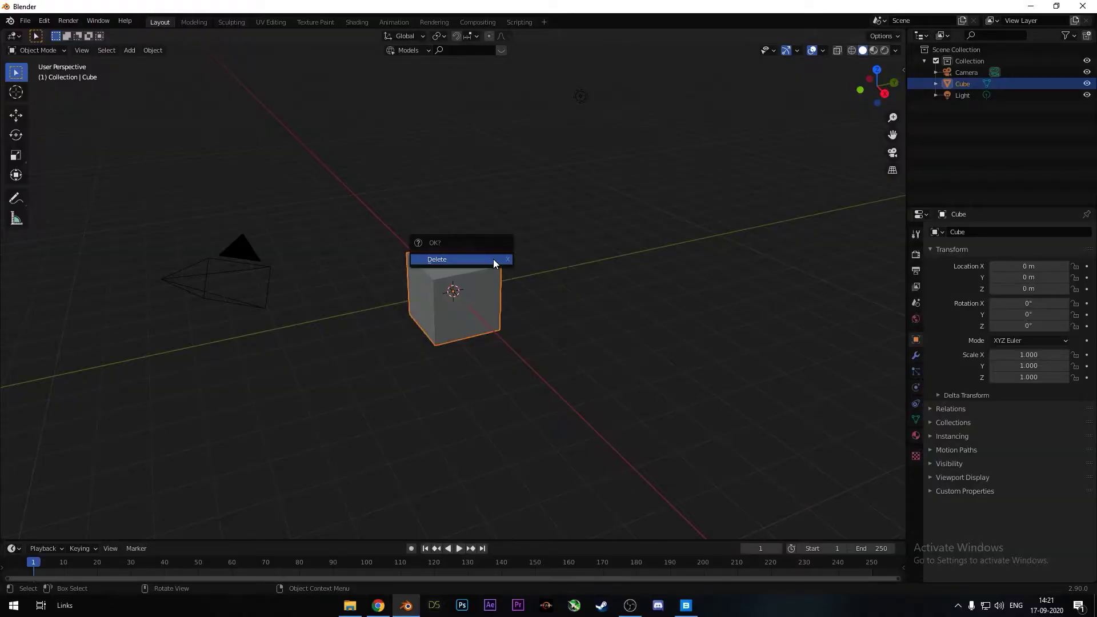
Delete the default cube and the light from the scene
{"action": "left_click", "coordinate": [493, 259]}
{"action": "left_click", "coordinate": [579, 95]}
{"action": "key", "text": "Delete"}
Add a mesh plane, scale it by 3 and apply the scale
{"action": "key", "text": "shift+a"}
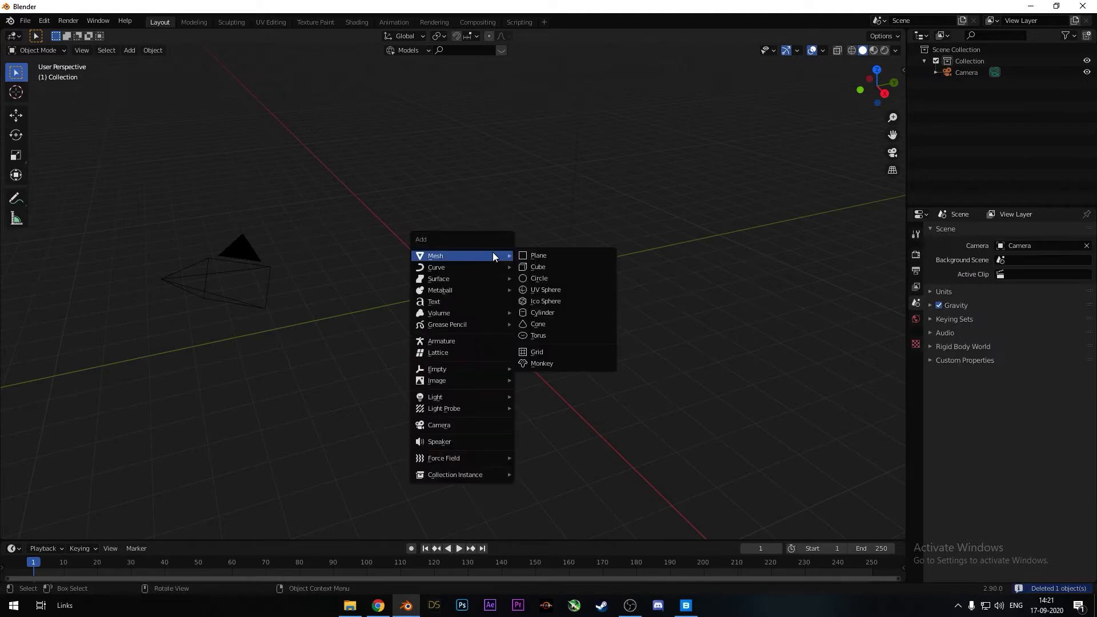
{"action": "left_click", "coordinate": [546, 249]}
{"action": "type", "text": "s"}
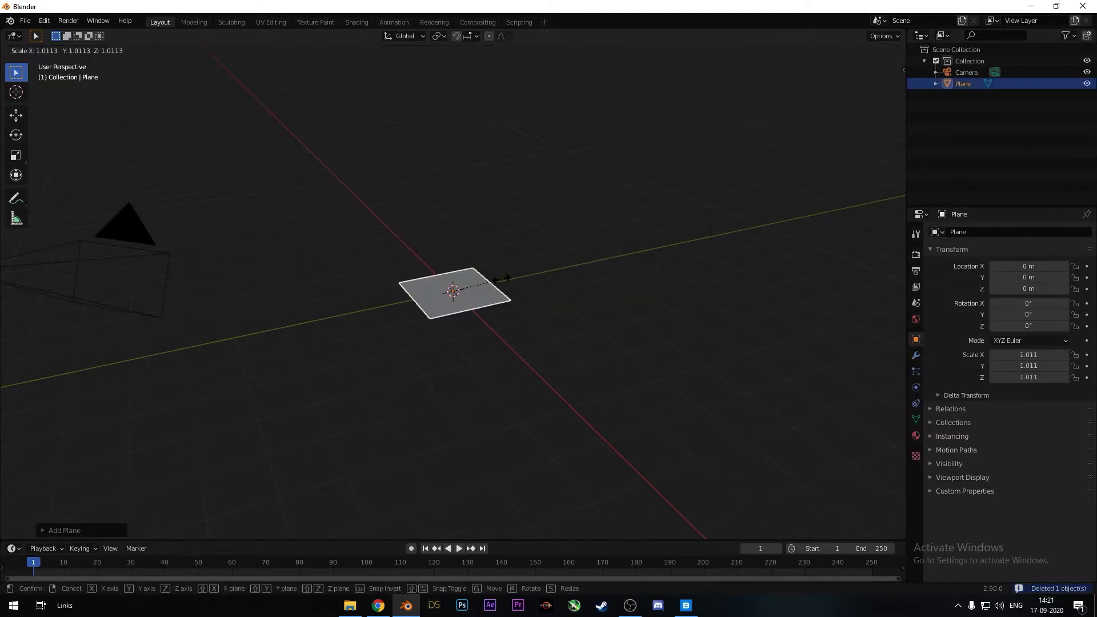
{"action": "type", "text": "3"}
{"action": "key", "text": "Return"}
{"action": "key", "text": "ctrl+a"}
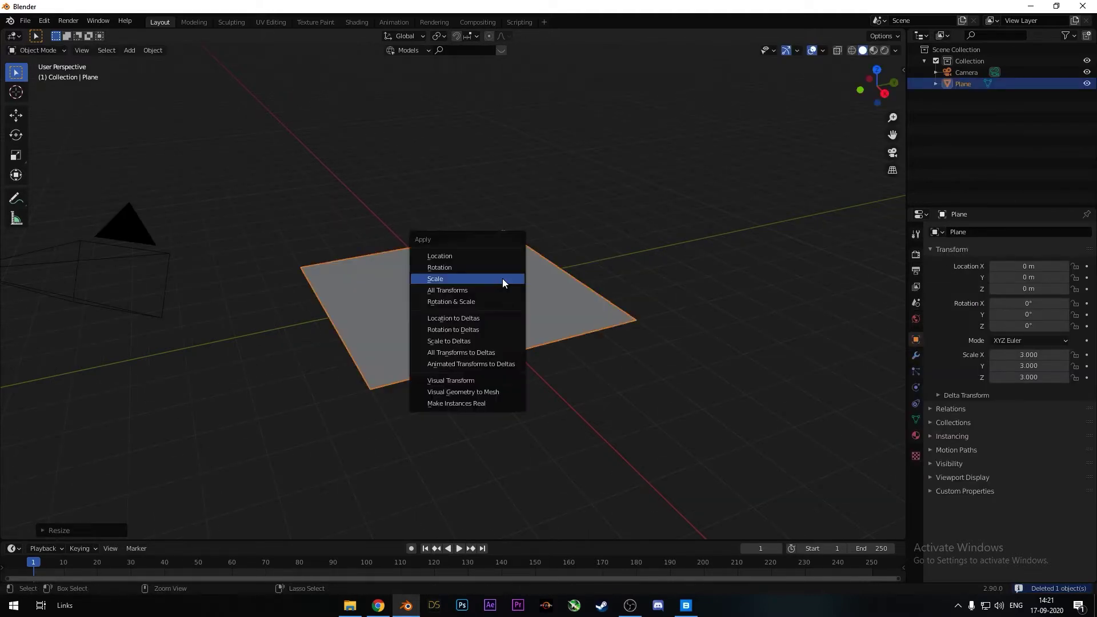
{"action": "left_click", "coordinate": [502, 279]}
Subdivide the whole plane several times in Edit Mode into a dense grid, and return to Object Mode
{"action": "key", "text": "Tab"}
{"action": "middle_click_drag", "start_coordinate": [503, 279], "coordinate": [557, 281]}
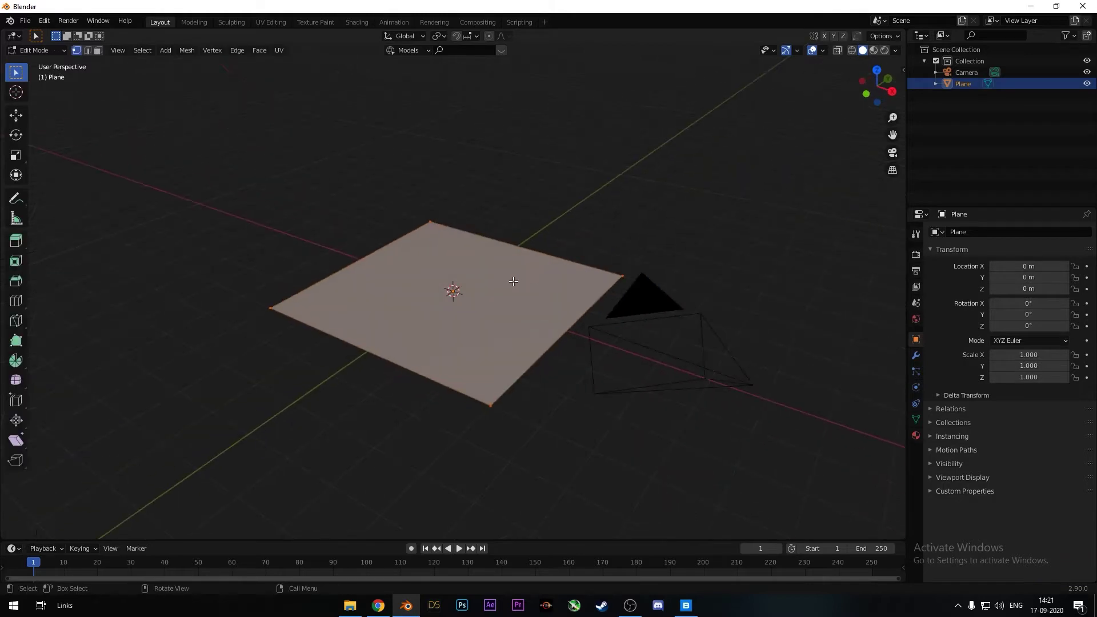
{"action": "right_click", "coordinate": [514, 281]}
{"action": "left_click", "coordinate": [513, 281]}
{"action": "right_click", "coordinate": [514, 281]}
{"action": "left_click", "coordinate": [513, 281]}
{"action": "right_click", "coordinate": [513, 281]}
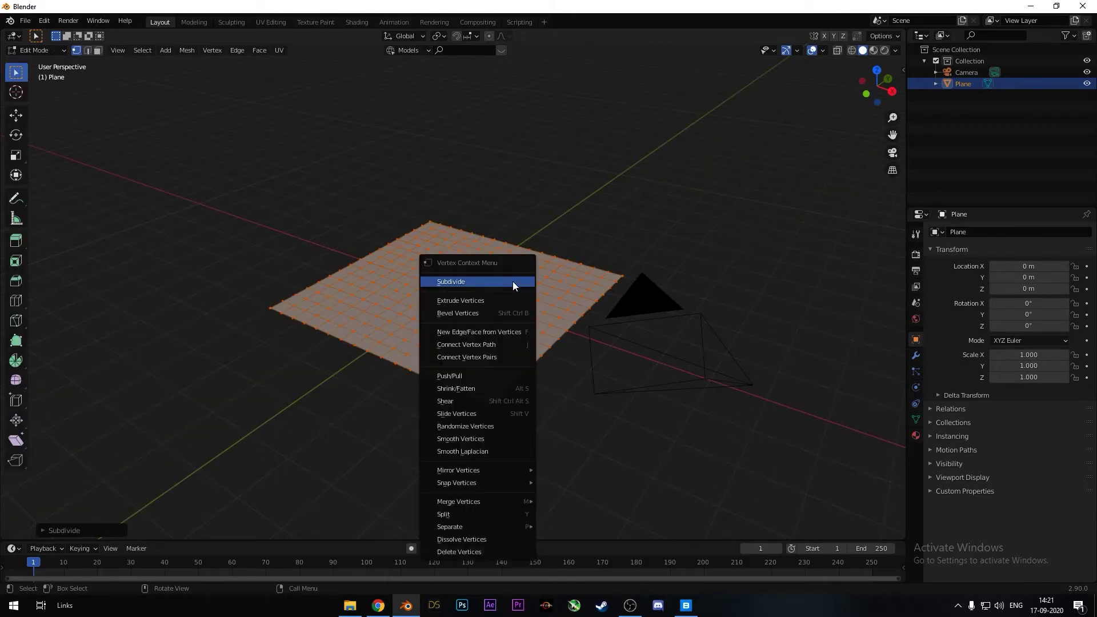
{"action": "left_click", "coordinate": [513, 281]}
{"action": "key", "text": "Tab"}
Add a Subdivision Surface modifier to the plane
{"action": "left_click", "coordinate": [918, 354]}
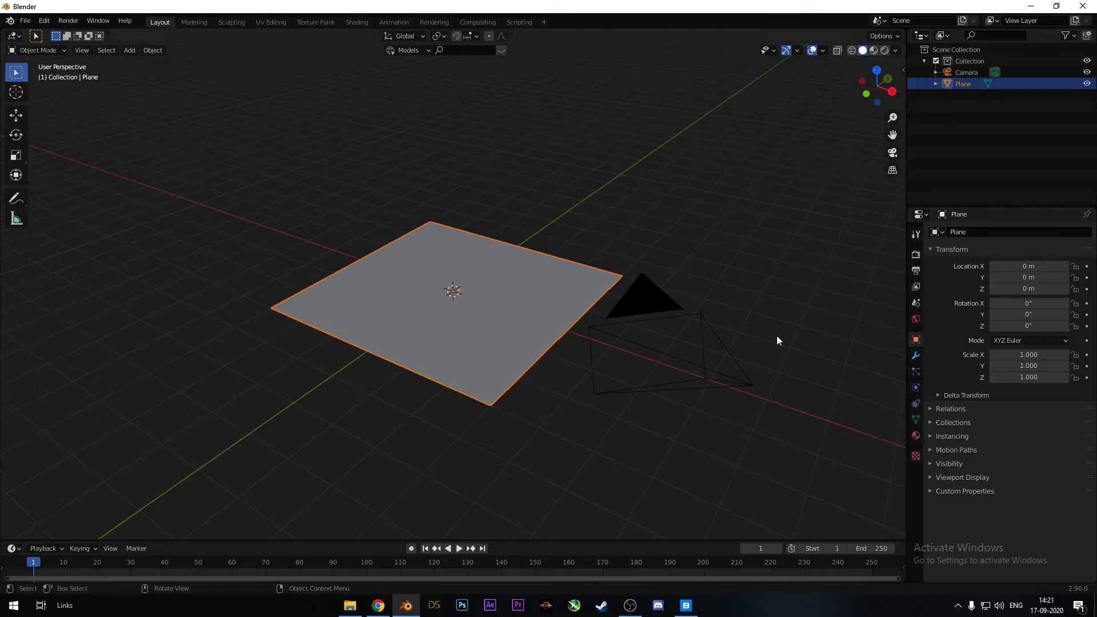
{"action": "middle_click_drag", "start_coordinate": [777, 335], "coordinate": [726, 290]}
{"action": "left_click", "coordinate": [1017, 235]}
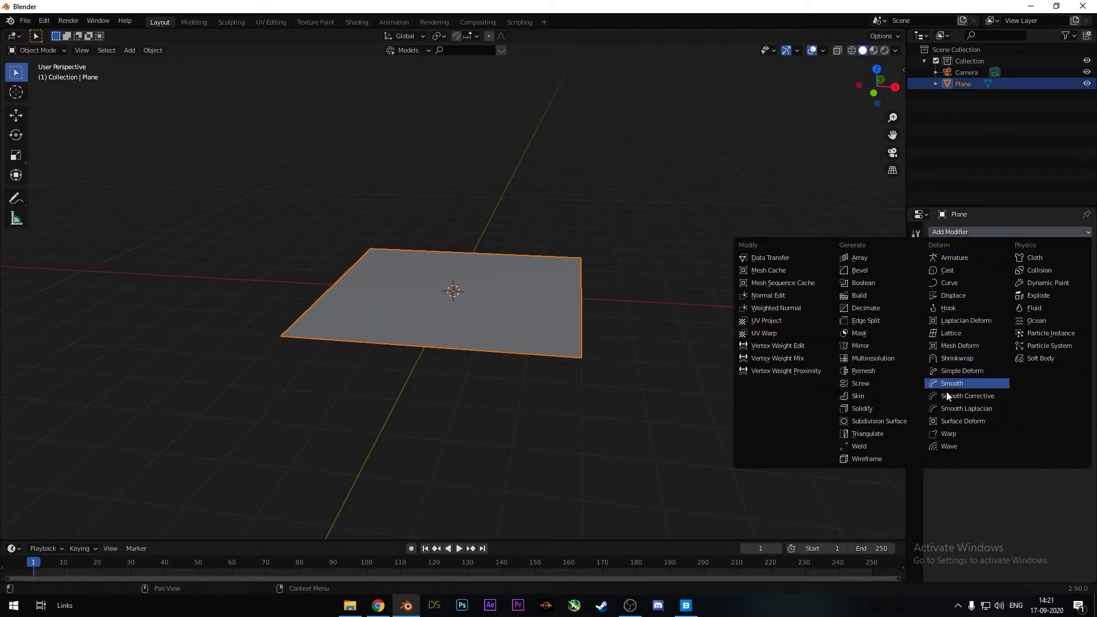
{"action": "left_click", "coordinate": [843, 422]}
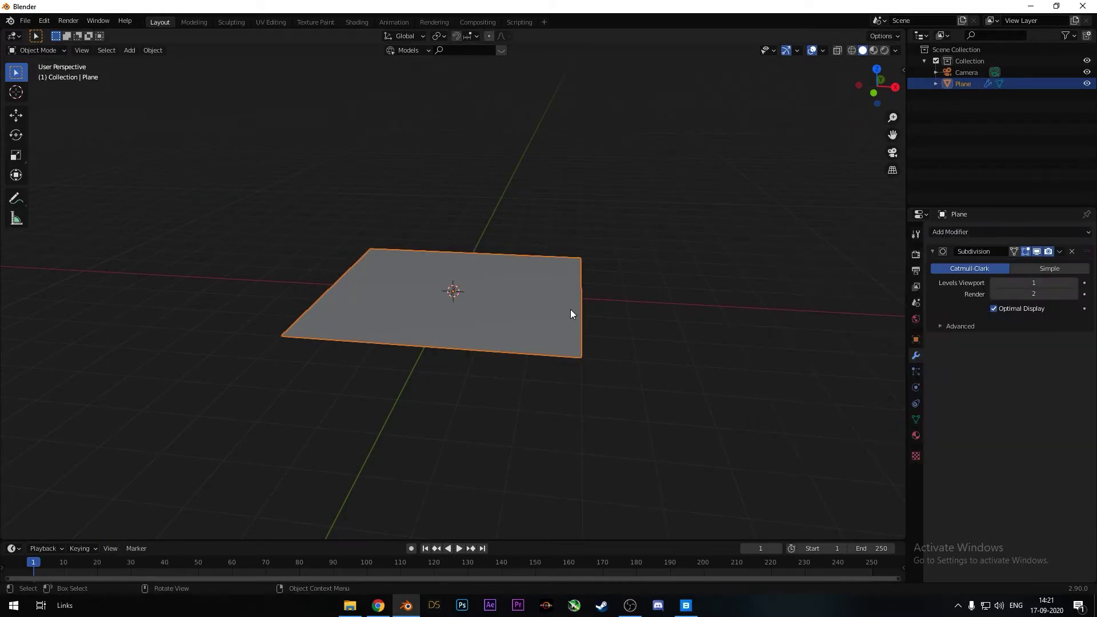
{"action": "middle_click_drag", "start_coordinate": [571, 310], "coordinate": [536, 310]}
Switch to Quixel Bridge, export the Cobblestone Road 4x4 M surface to Blender, and return to Blender
{"action": "left_click", "coordinate": [686, 606]}
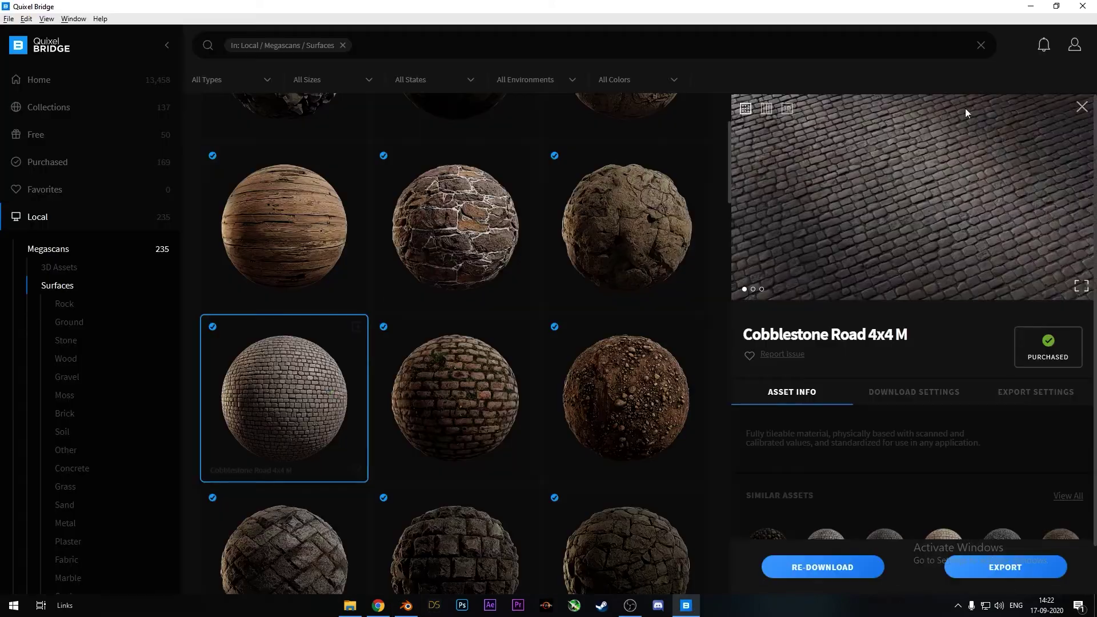
{"action": "left_click", "coordinate": [1005, 568]}
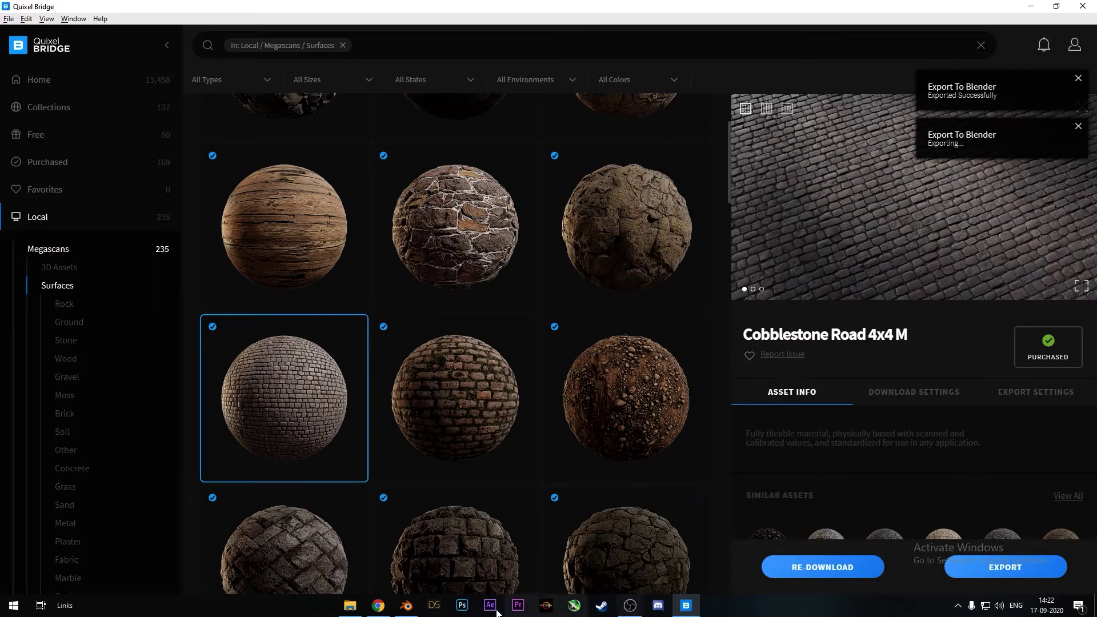
{"action": "left_click", "coordinate": [406, 606]}
{"action": "middle_click_drag", "start_coordinate": [724, 285], "coordinate": [741, 320]}
Set the viewport shading to Rendered
{"action": "key", "text": "z"}
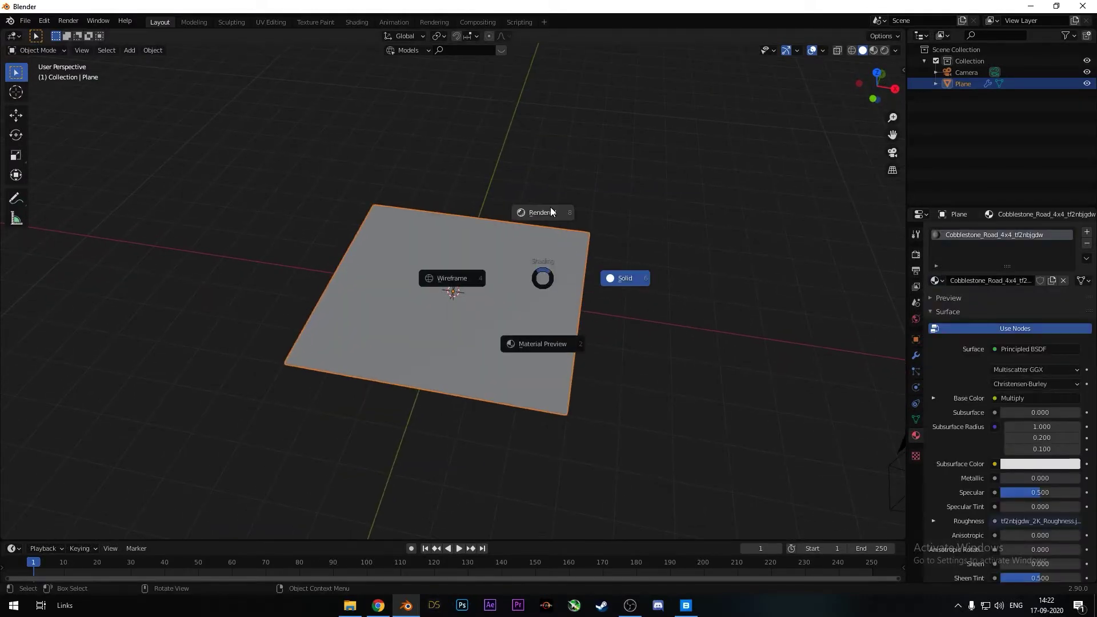
{"action": "left_click", "coordinate": [545, 216]}
{"action": "mouse_move", "coordinate": [647, 333]}
{"action": "middle_mouse_down"}
{"action": "mouse_move", "coordinate": [703, 297]}
{"action": "mouse_move", "coordinate": [638, 403]}
{"action": "mouse_move", "coordinate": [610, 309]}
{"action": "mouse_move", "coordinate": [615, 330]}
{"action": "mouse_move", "coordinate": [636, 341]}
{"action": "middle_mouse_up"}
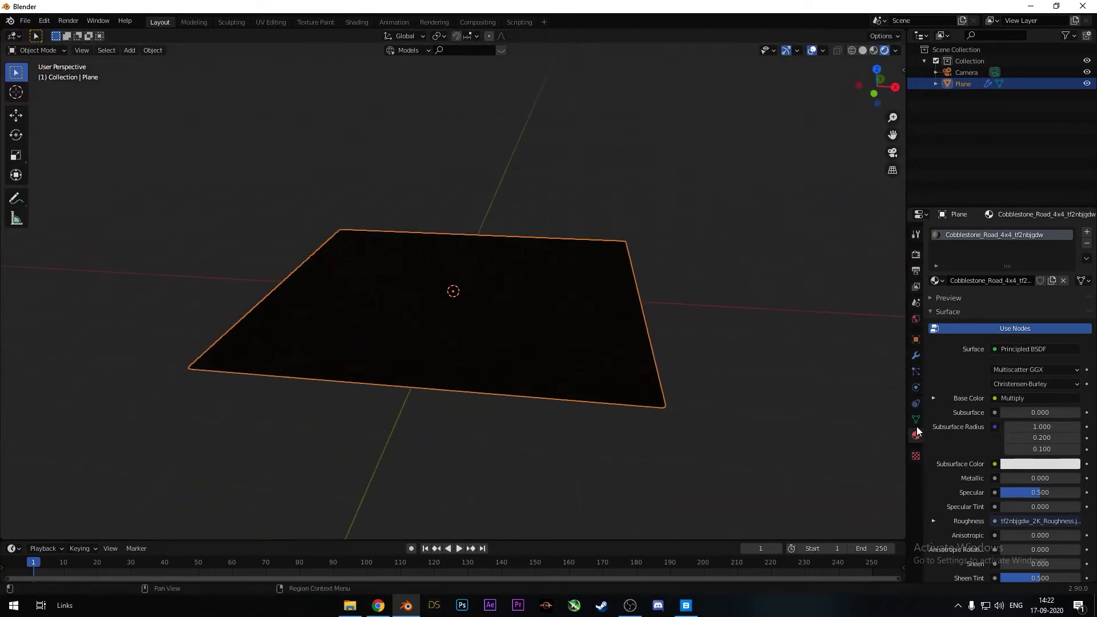
Give the world background colour an Environment Texture using quarry_01_4k.hdr
{"action": "left_click", "coordinate": [916, 320]}
{"action": "left_click", "coordinate": [994, 308]}
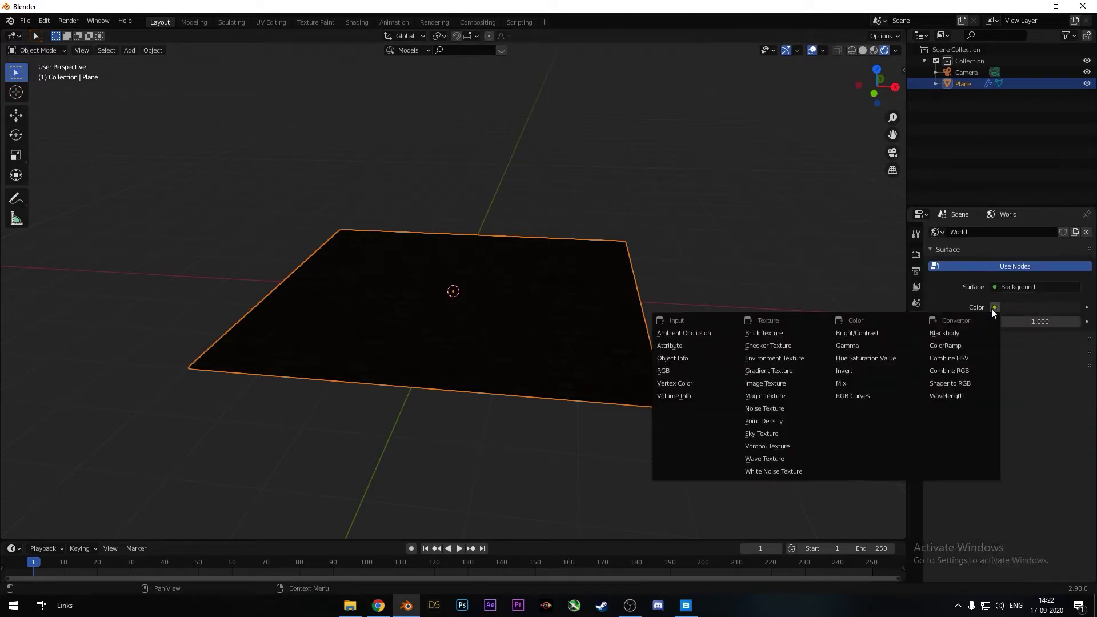
{"action": "left_click", "coordinate": [792, 358]}
{"action": "left_click", "coordinate": [1061, 324]}
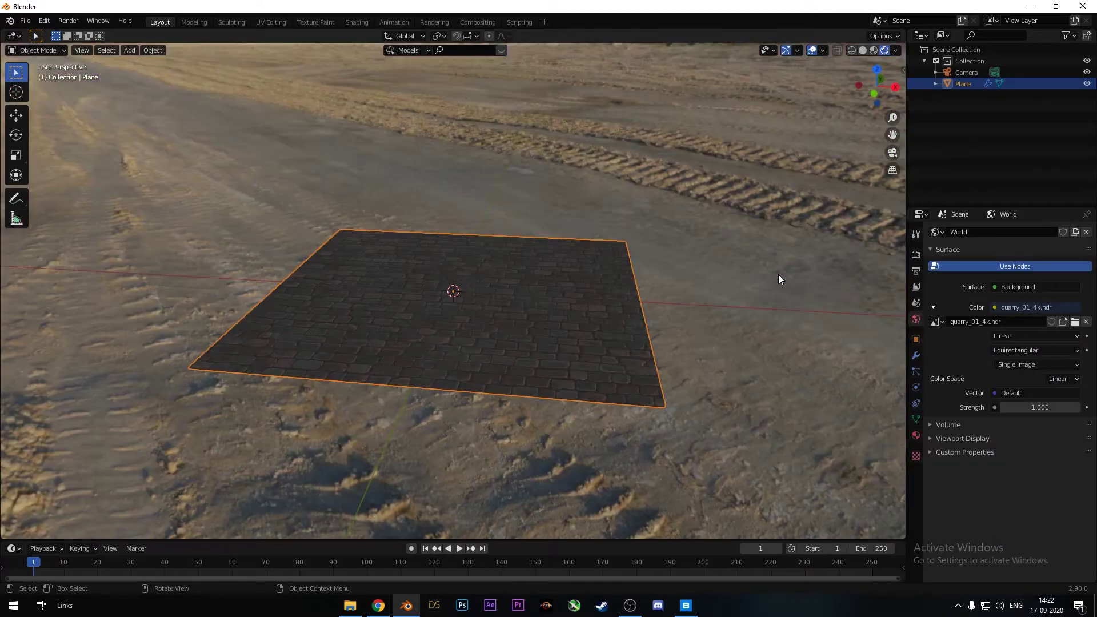
{"action": "middle_click_drag", "start_coordinate": [779, 274], "coordinate": [752, 311]}
{"action": "scroll", "coordinate": [748, 330], "scroll_direction": "up", "scroll_amount": 3}
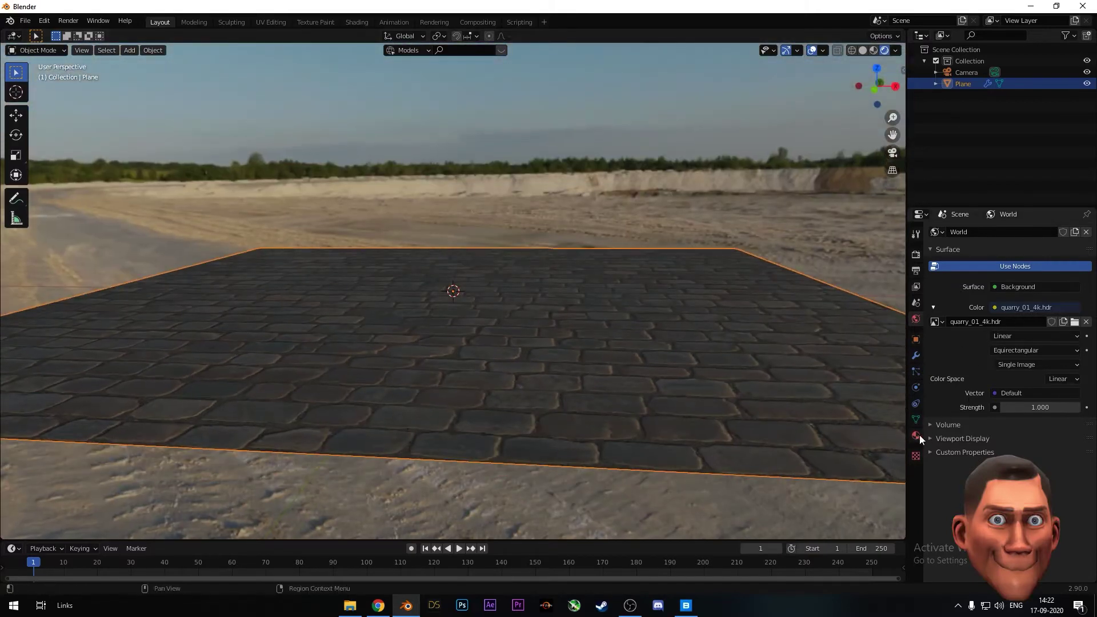
Add a Displace modifier to the plane below the Subdivision modifier and create a new texture for it
{"action": "left_click", "coordinate": [916, 355]}
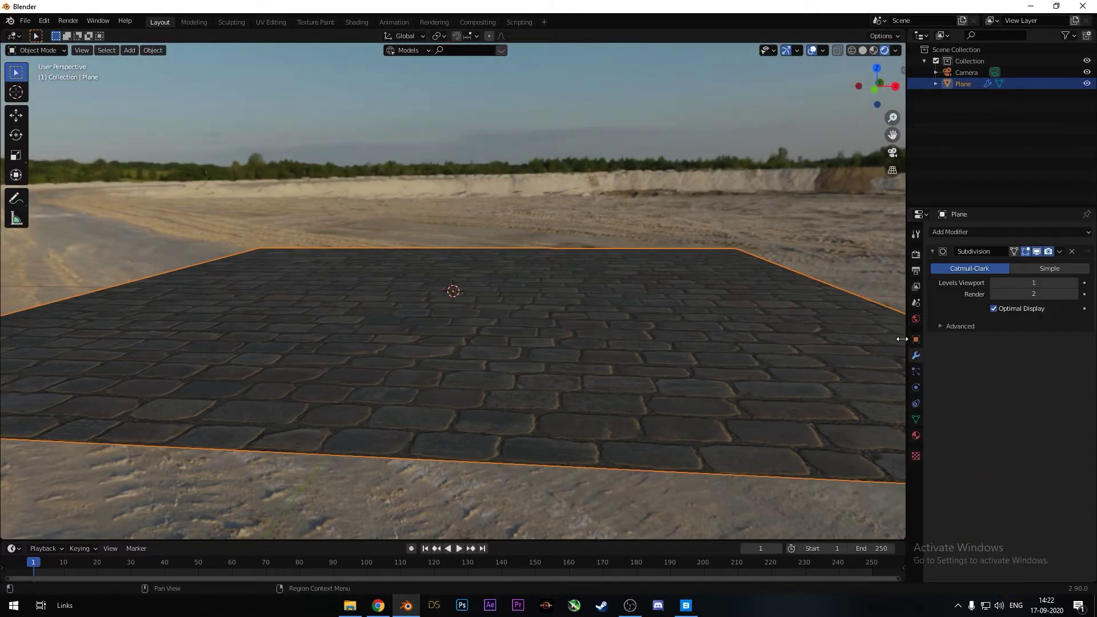
{"action": "middle_click_drag", "start_coordinate": [743, 343], "coordinate": [749, 389]}
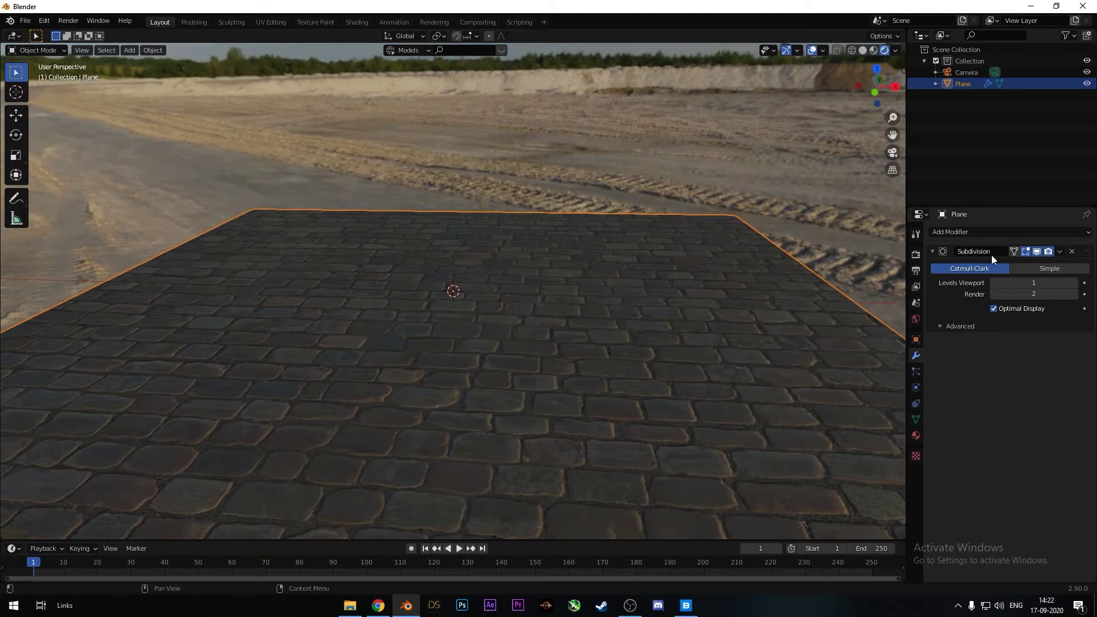
{"action": "left_click", "coordinate": [968, 231]}
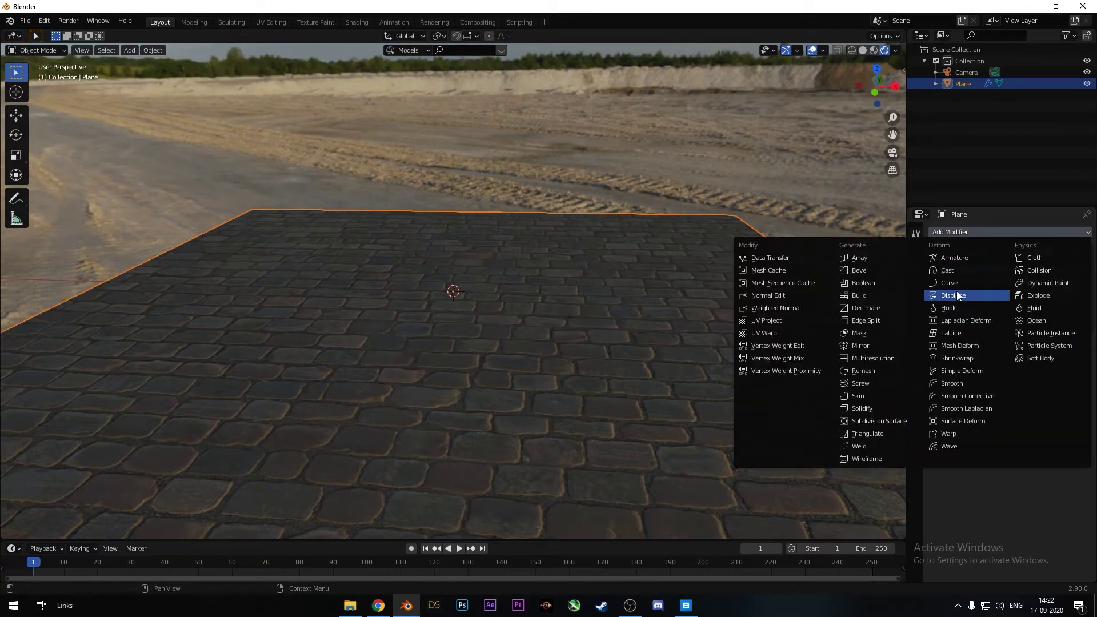
{"action": "left_click", "coordinate": [958, 295]}
{"action": "left_click", "coordinate": [986, 359]}
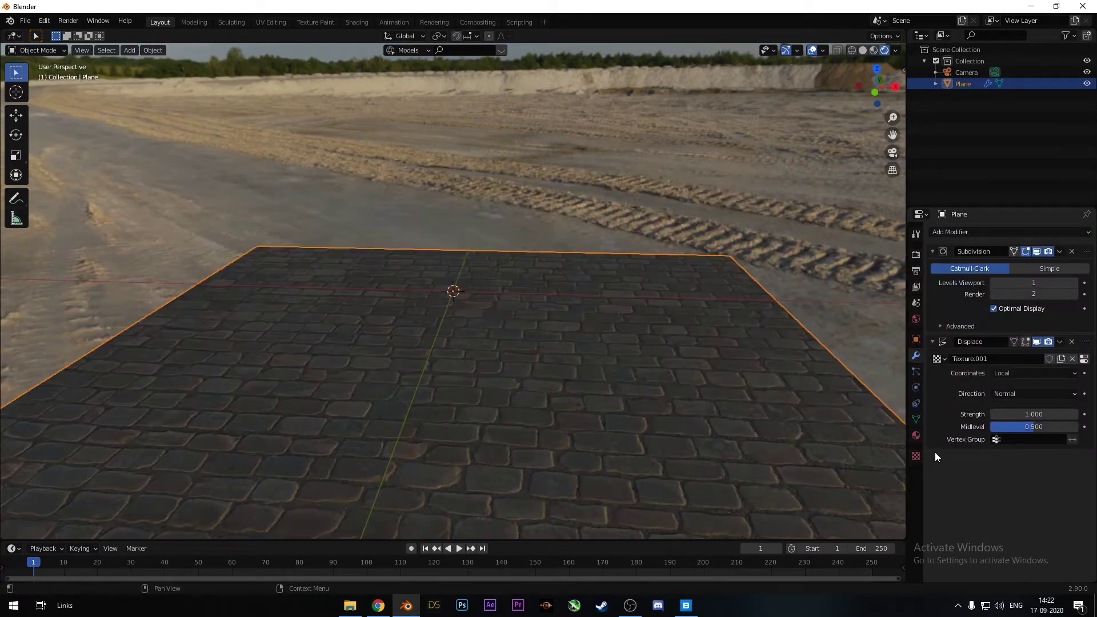
Load tf2nbjgdw_4K_Displacement.exr from the cobblestone folder as the image of the Displace modifier's texture
{"action": "left_click", "coordinate": [916, 456]}
{"action": "left_click", "coordinate": [937, 429]}
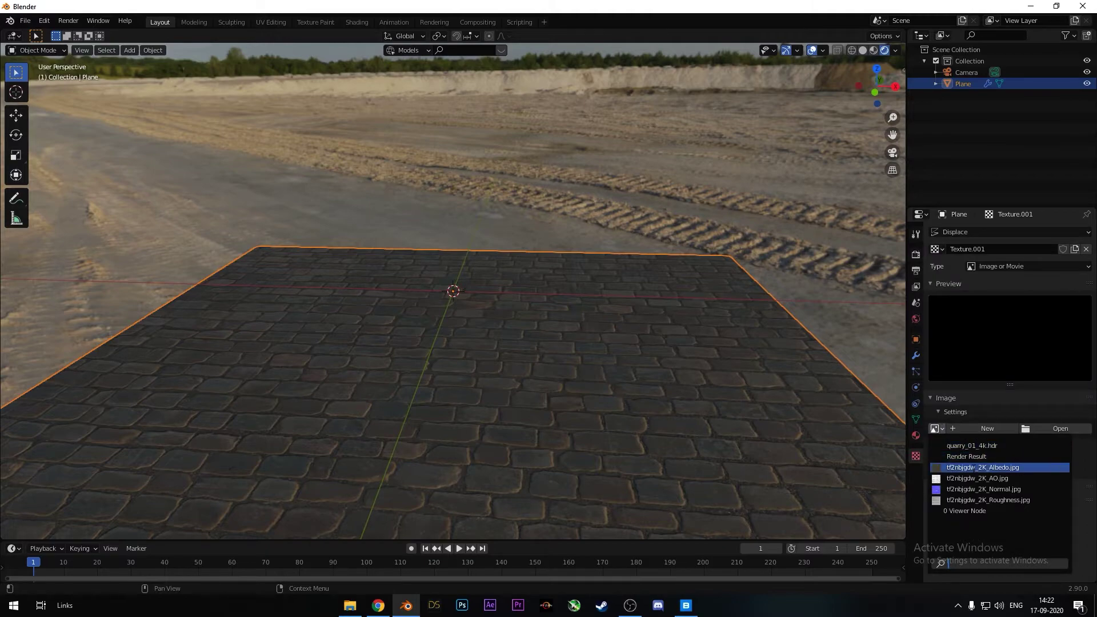
{"action": "left_click", "coordinate": [997, 468]}
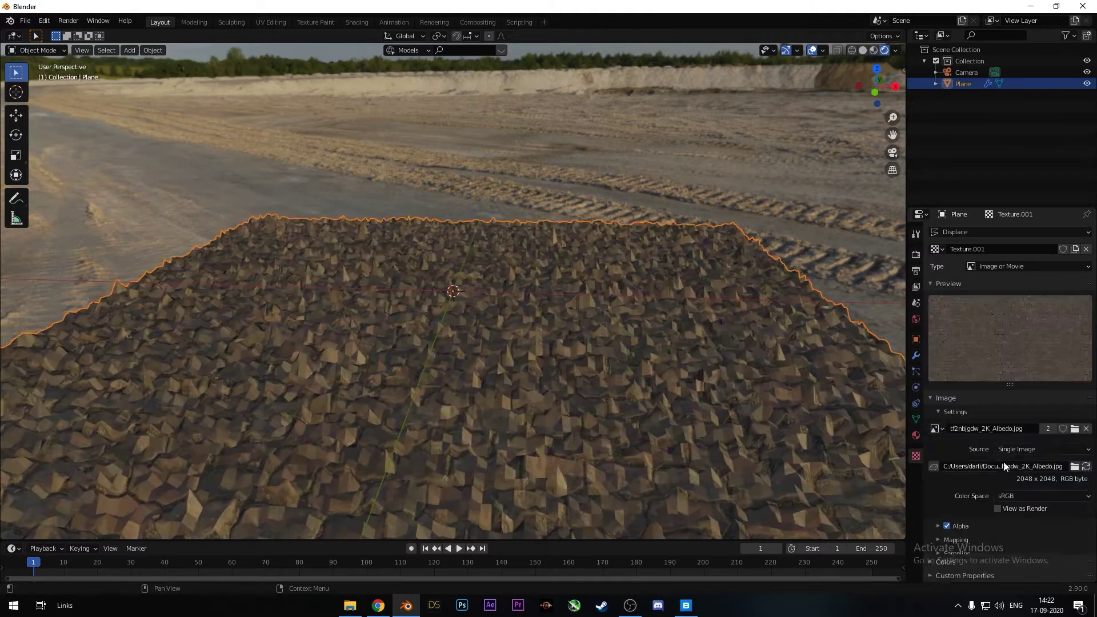
{"action": "left_click", "coordinate": [1075, 428]}
{"action": "left_click", "coordinate": [611, 414]}
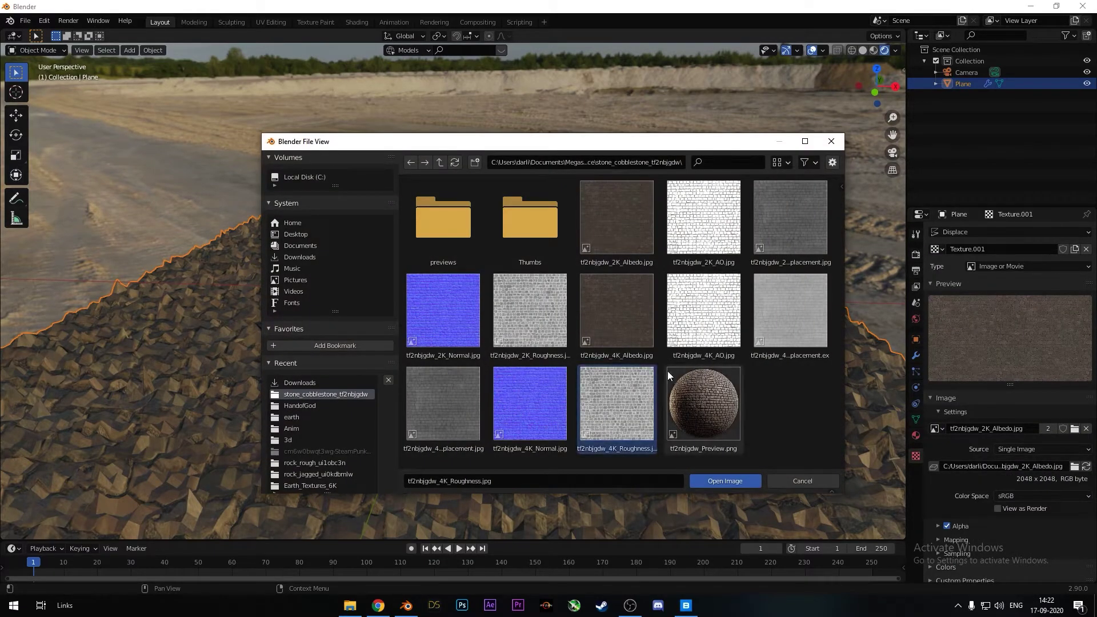
{"action": "left_click", "coordinate": [817, 333]}
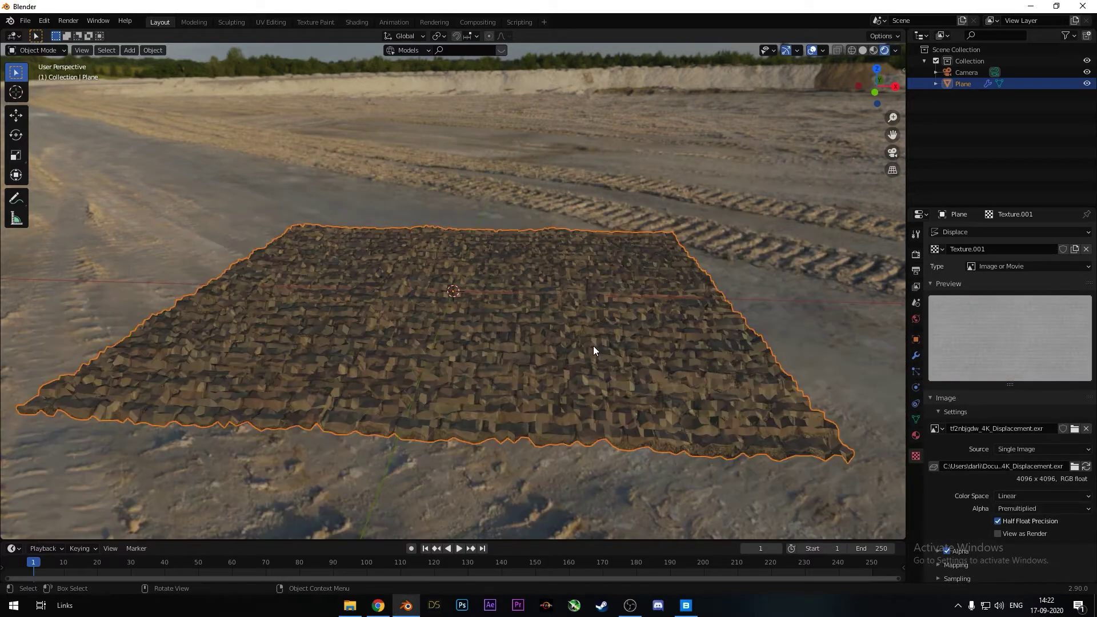
Apply smooth shading to the displaced plane
{"action": "right_click", "coordinate": [595, 345]}
{"action": "left_click", "coordinate": [595, 345]}
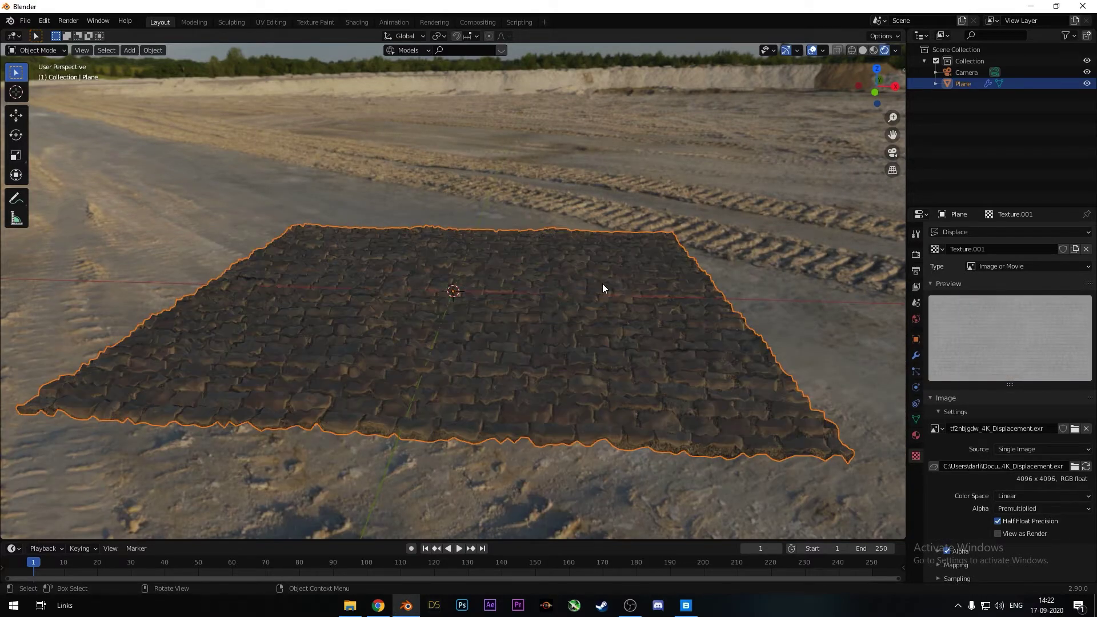
{"action": "mouse_move", "coordinate": [602, 288]}
{"action": "middle_mouse_down"}
{"action": "mouse_move", "coordinate": [598, 334]}
{"action": "mouse_move", "coordinate": [599, 290]}
{"action": "middle_mouse_up"}
{"action": "scroll", "coordinate": [598, 334], "scroll_direction": "up", "scroll_amount": 3}
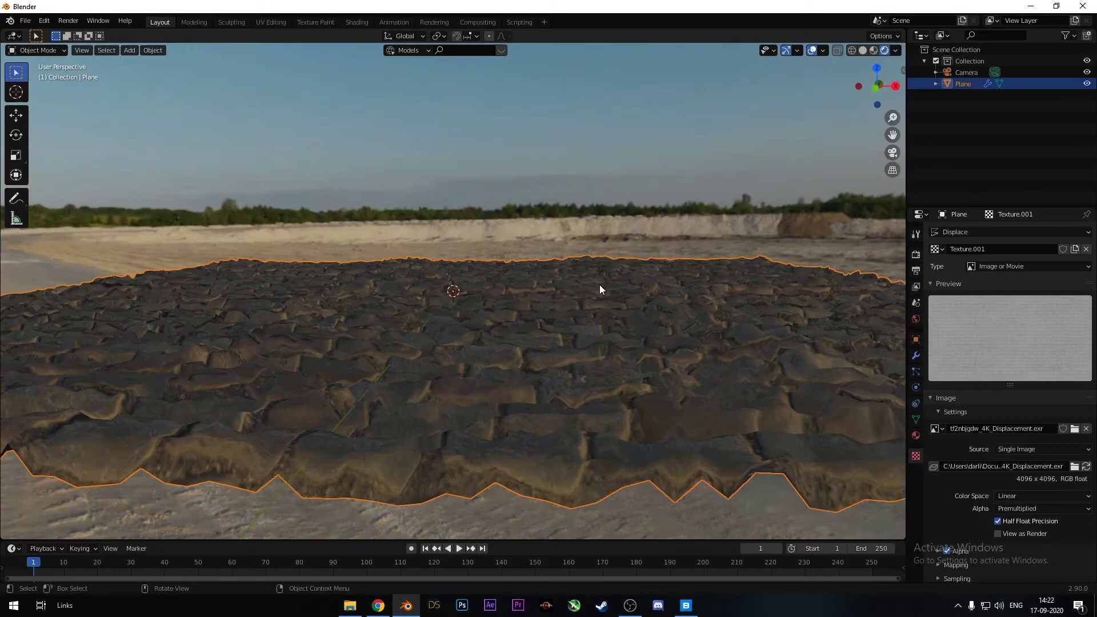
Set the Displace modifier's strength to 0.3 and the Subdivision modifier's viewport level to 2
{"action": "left_click", "coordinate": [916, 357]}
{"action": "double_click", "coordinate": [1029, 415]}
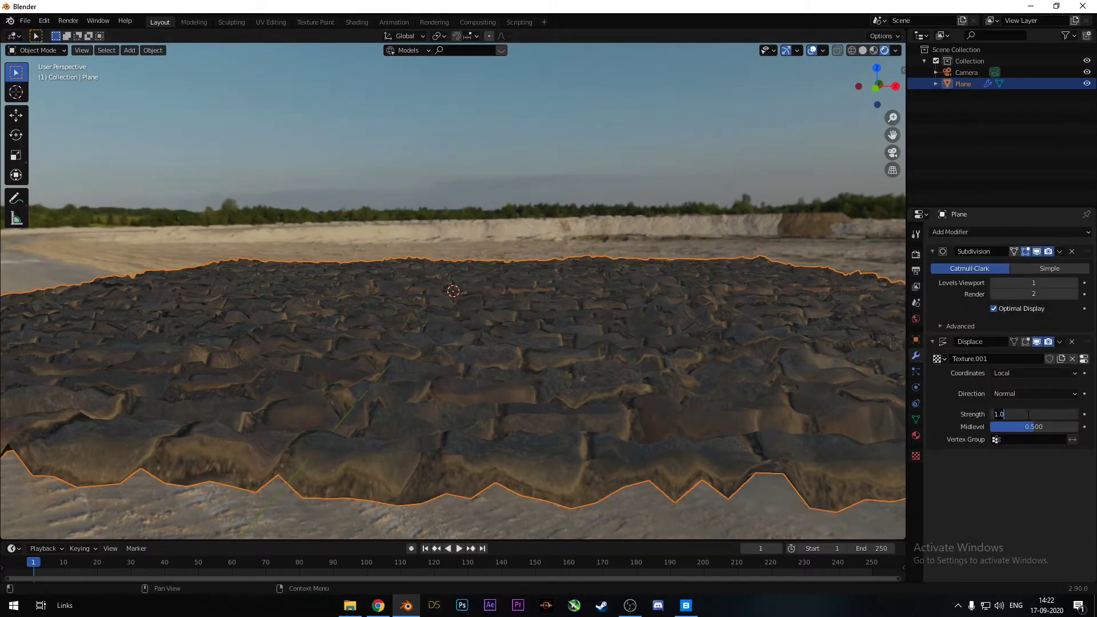
{"action": "key", "text": "Return"}
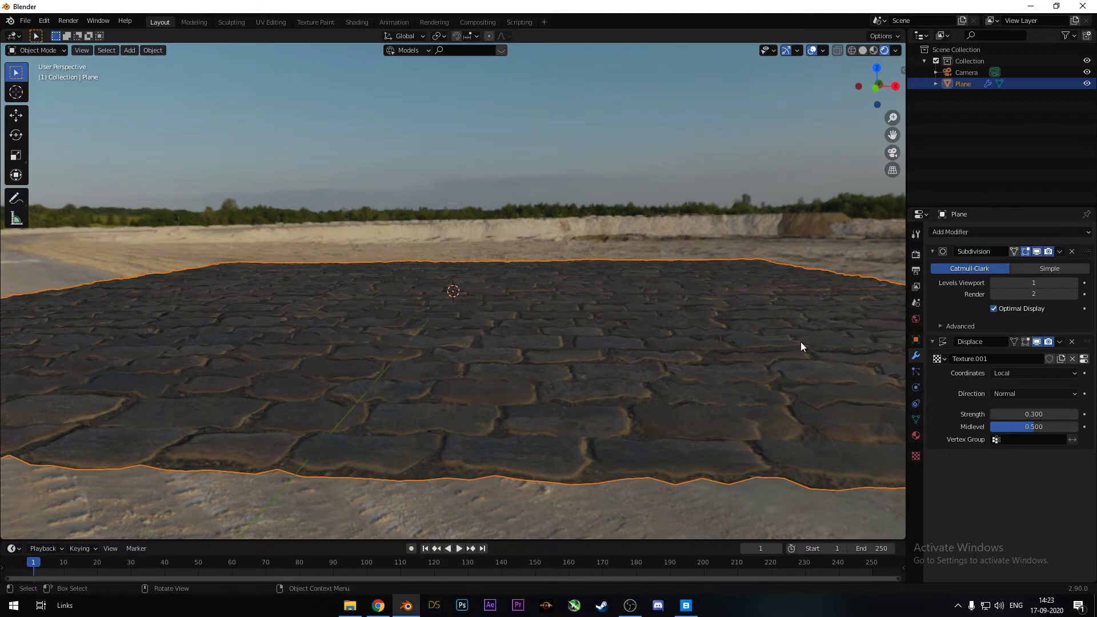
{"action": "right_click", "coordinate": [703, 317]}
{"action": "left_click", "coordinate": [704, 317]}
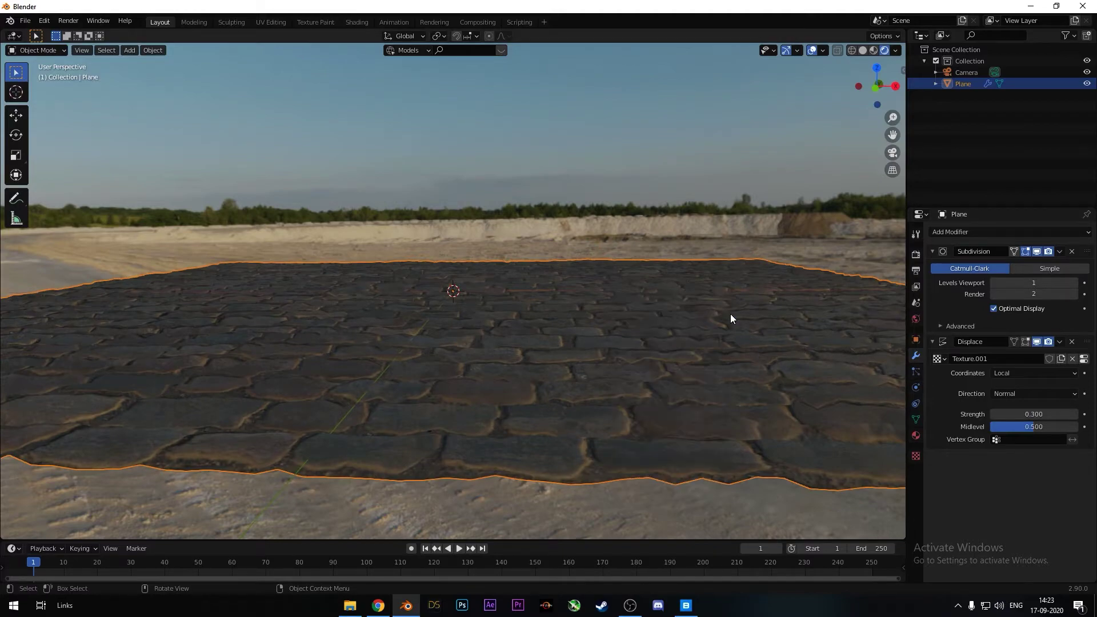
{"action": "left_click", "coordinate": [1072, 284]}
{"action": "middle_click_drag", "start_coordinate": [892, 307], "coordinate": [348, 221]}
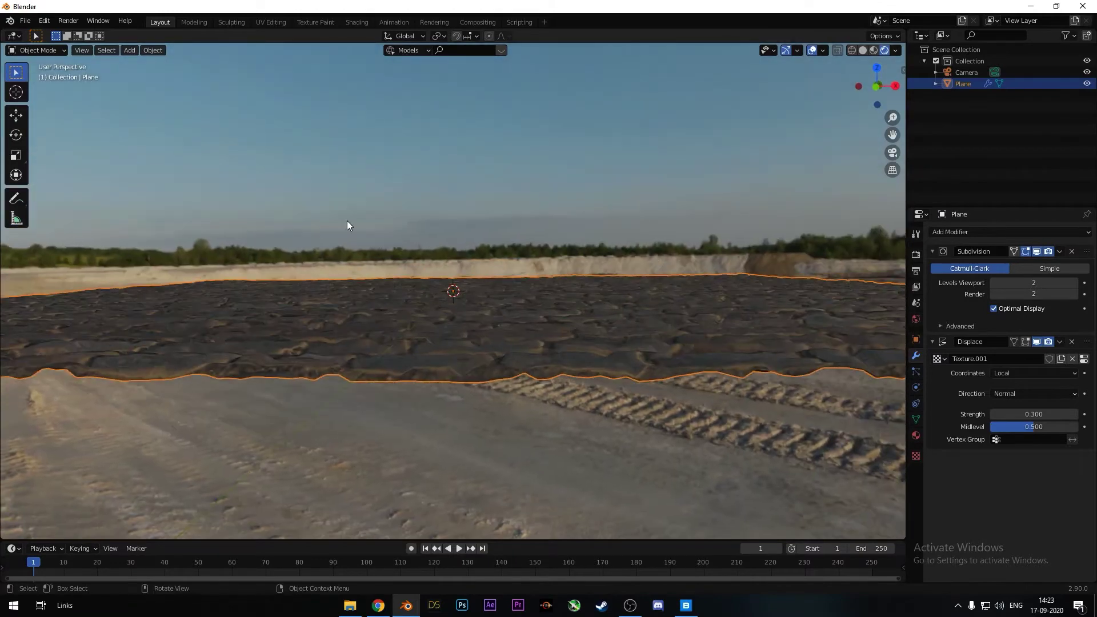
Open a Shader Editor beside the viewport and add Texture Coordinate and Mapping nodes to the cobblestone material, placed clear of its image textures
{"action": "left_click", "coordinate": [11, 35]}
{"action": "key", "text": "Escape"}
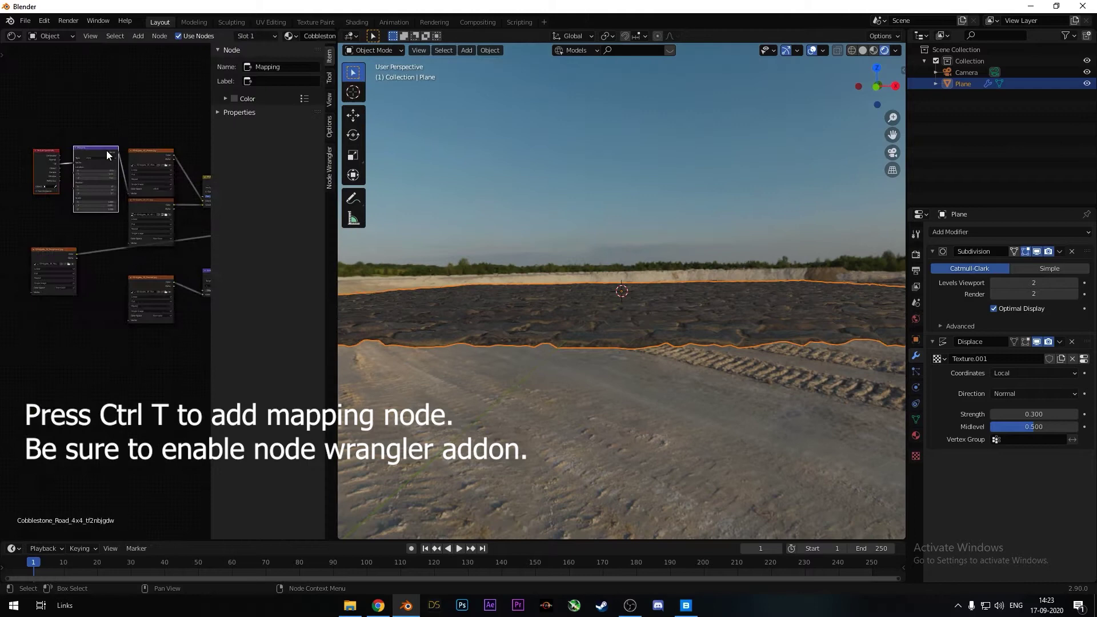
{"action": "scroll", "coordinate": [108, 154], "scroll_direction": "up", "scroll_amount": 2}
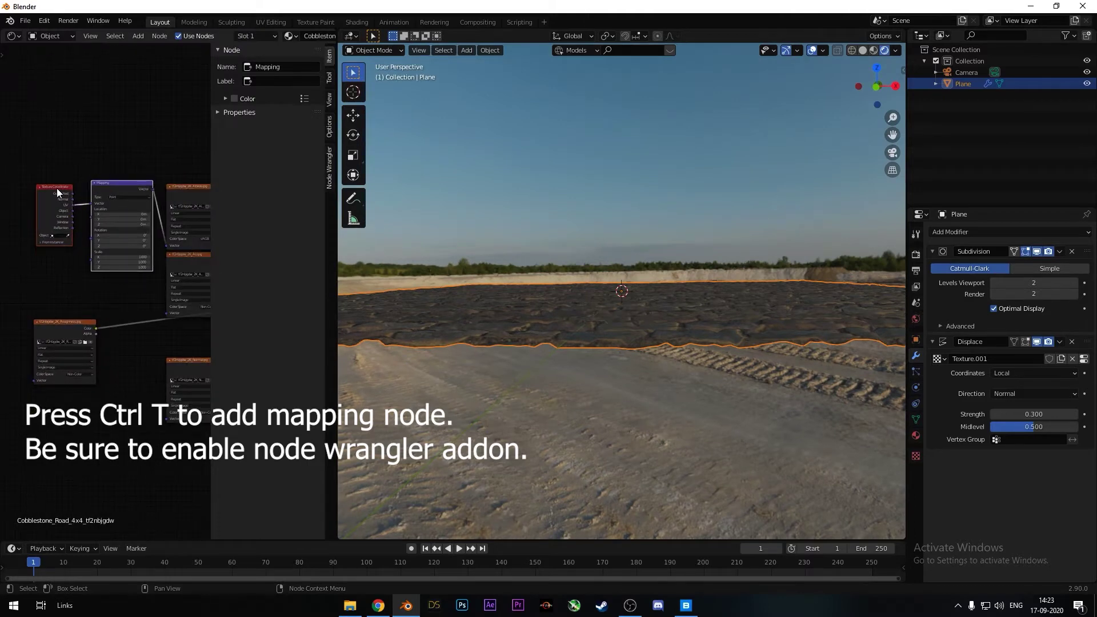
{"action": "left_click_drag", "start_coordinate": [57, 188], "coordinate": [171, 172]}
{"action": "middle_click_drag", "start_coordinate": [137, 130], "coordinate": [163, 83]}
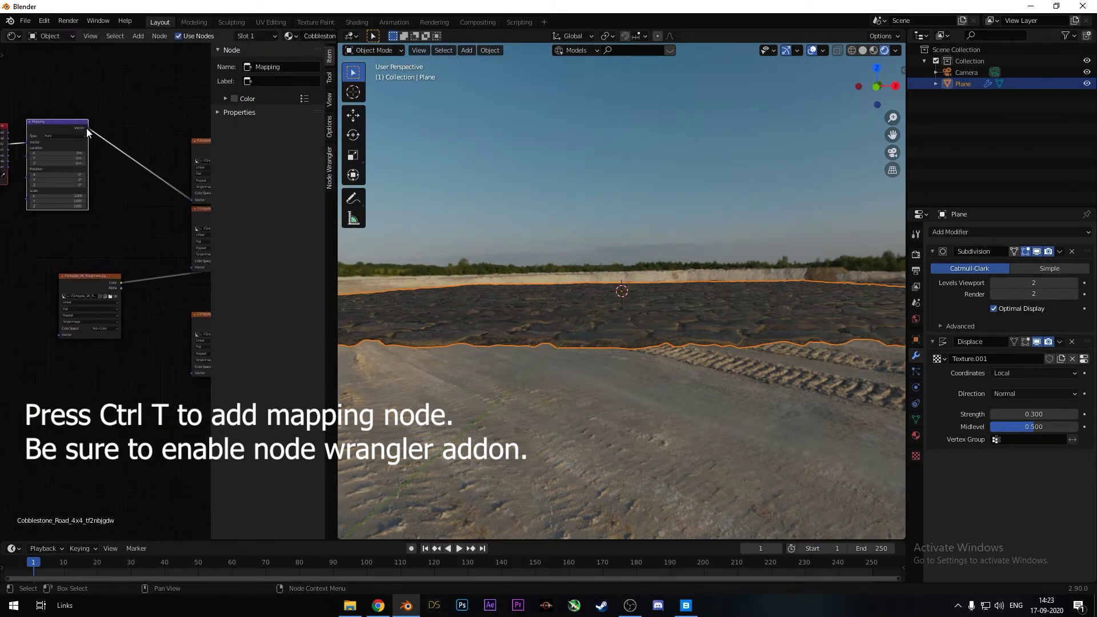
Connect the Mapping node's Vector output to the Vector inputs of the remaining AO, roughness and normal image texture nodes
{"action": "left_click_drag", "start_coordinate": [88, 130], "coordinate": [192, 267]}
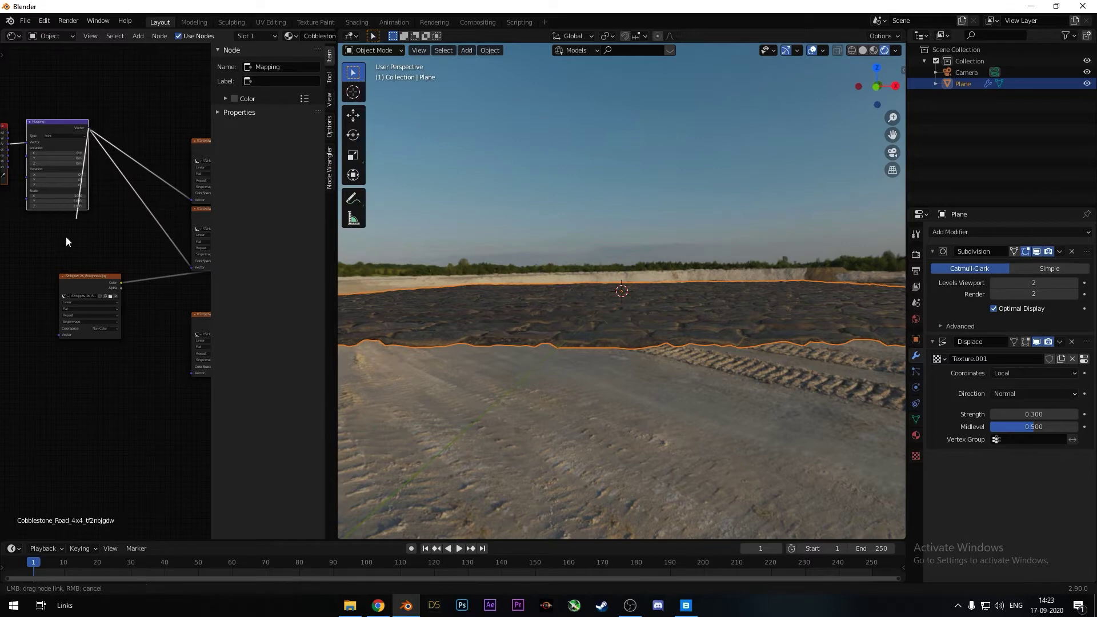
{"action": "left_click_drag", "start_coordinate": [56, 338], "coordinate": [60, 334]}
{"action": "middle_click_drag", "start_coordinate": [119, 352], "coordinate": [64, 301]}
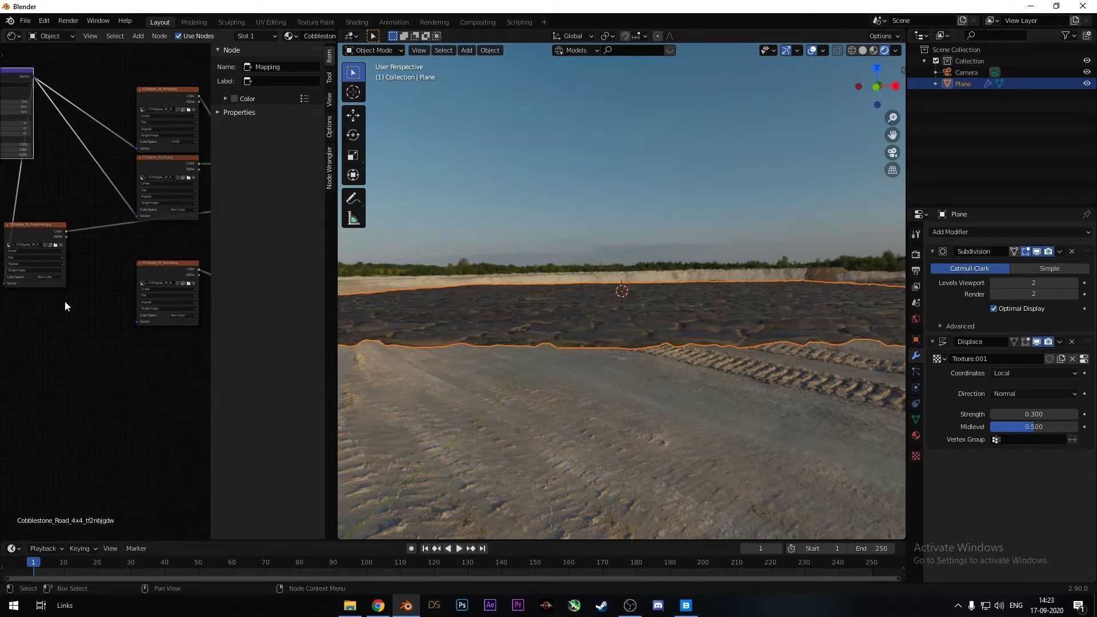
{"action": "left_click_drag", "start_coordinate": [35, 79], "coordinate": [141, 272]}
{"action": "left_click_drag", "start_coordinate": [139, 330], "coordinate": [137, 323]}
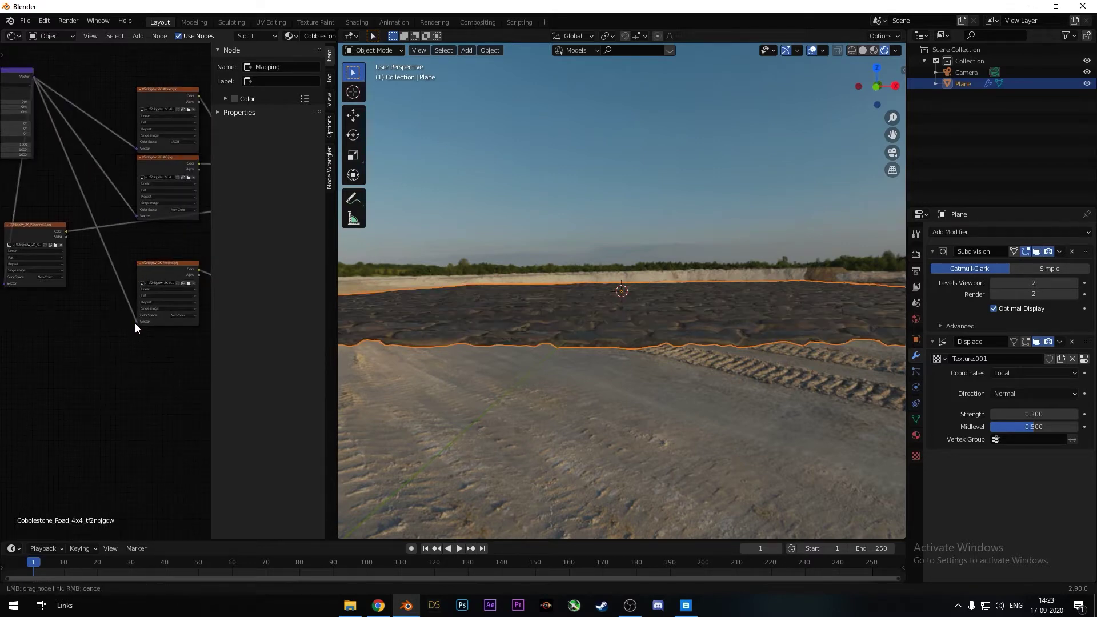
{"action": "middle_click_drag", "start_coordinate": [742, 295], "coordinate": [748, 323]}
{"action": "scroll", "coordinate": [749, 344], "scroll_direction": "up", "scroll_amount": 2}
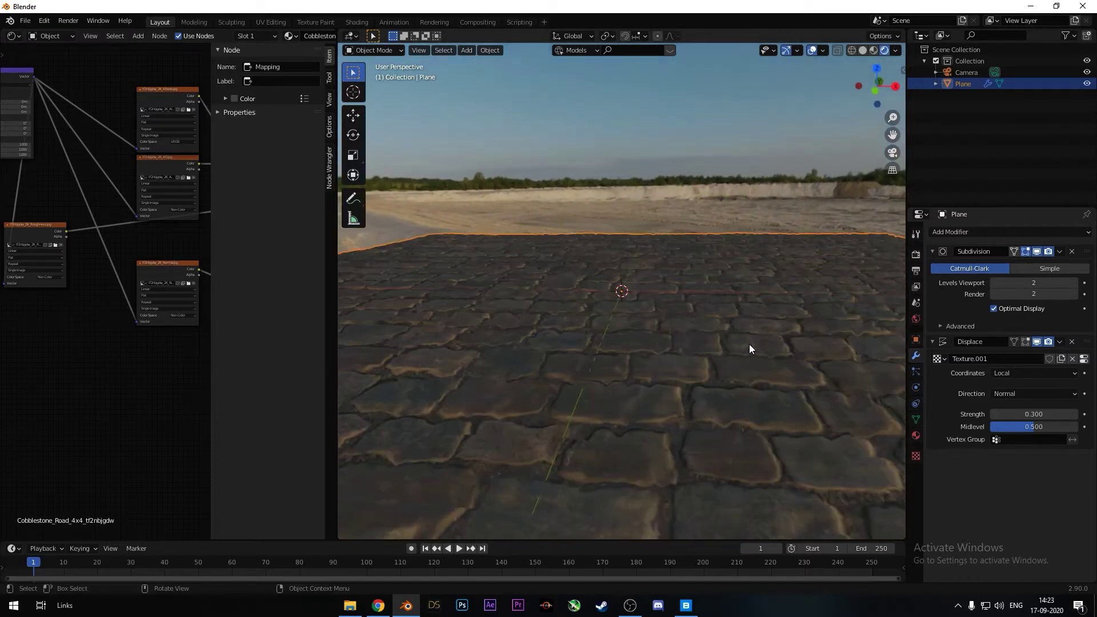
Set the Displace modifier's texture coordinates to UV
{"action": "left_click", "coordinate": [1007, 373]}
{"action": "left_click", "coordinate": [1011, 374]}
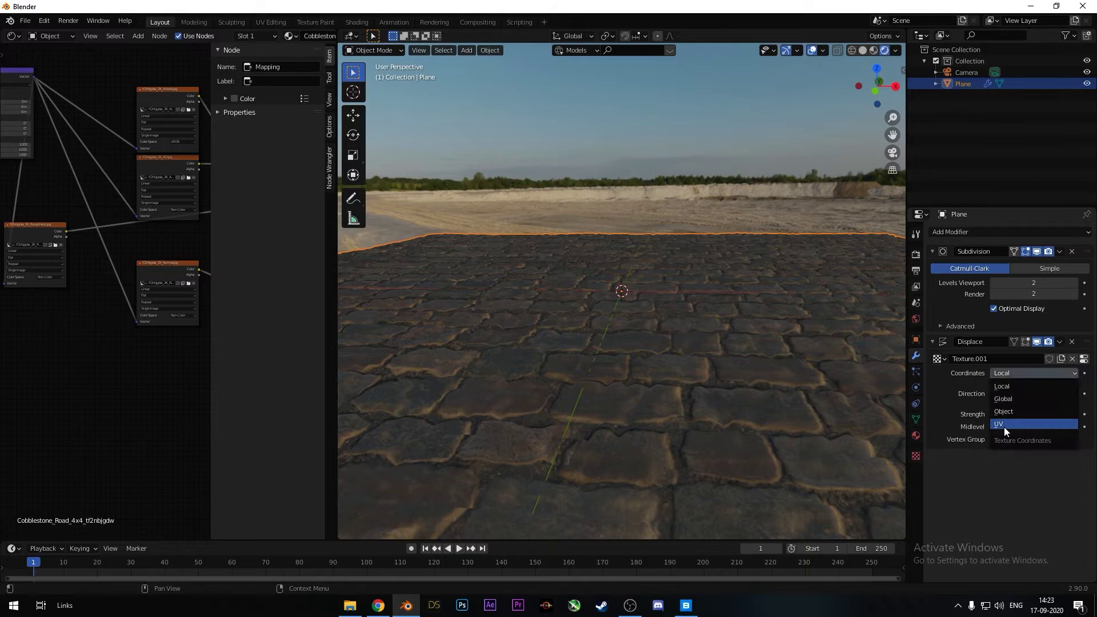
{"action": "left_click", "coordinate": [1004, 427]}
Sculpt shallow dips into the cobblestone plane in Sculpt Mode using the Grab brush, enlarging its radius to 82 px
{"action": "middle_click_drag", "start_coordinate": [753, 316], "coordinate": [723, 268]}
{"action": "scroll", "coordinate": [709, 350], "scroll_direction": "down", "scroll_amount": 5}
{"action": "left_click", "coordinate": [370, 51]}
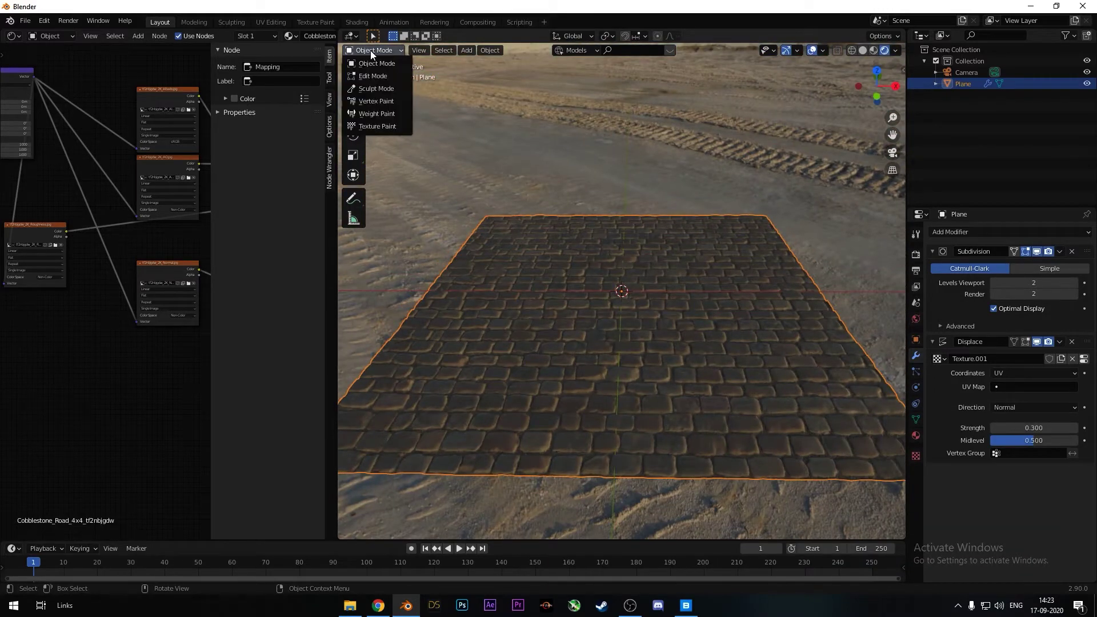
{"action": "left_click", "coordinate": [375, 90]}
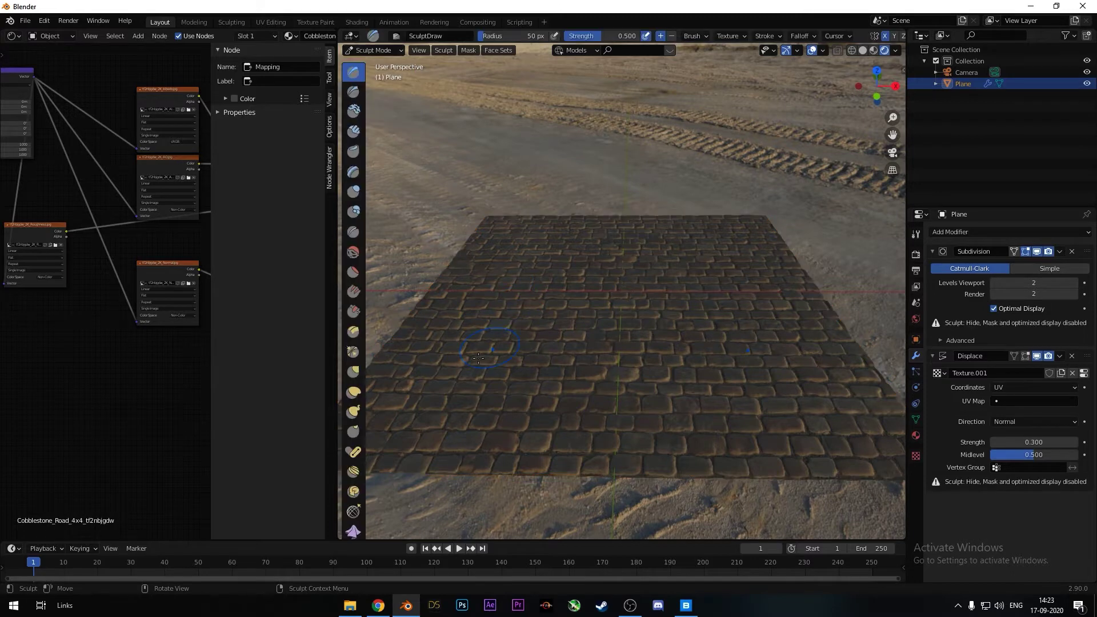
{"action": "left_click", "coordinate": [354, 372]}
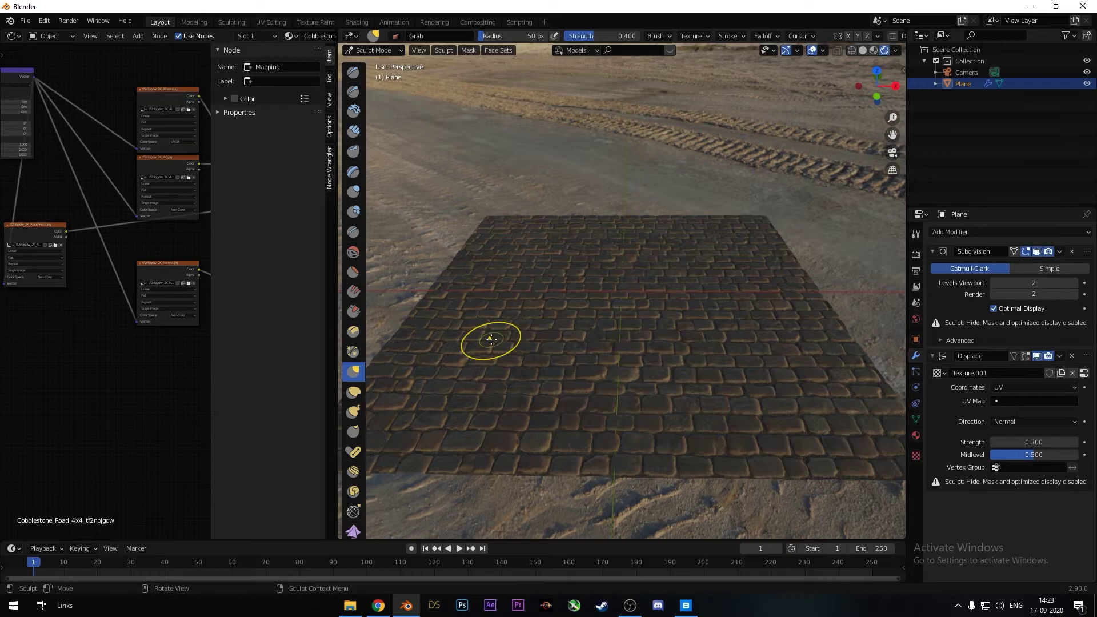
{"action": "middle_click_drag", "start_coordinate": [532, 346], "coordinate": [536, 327]}
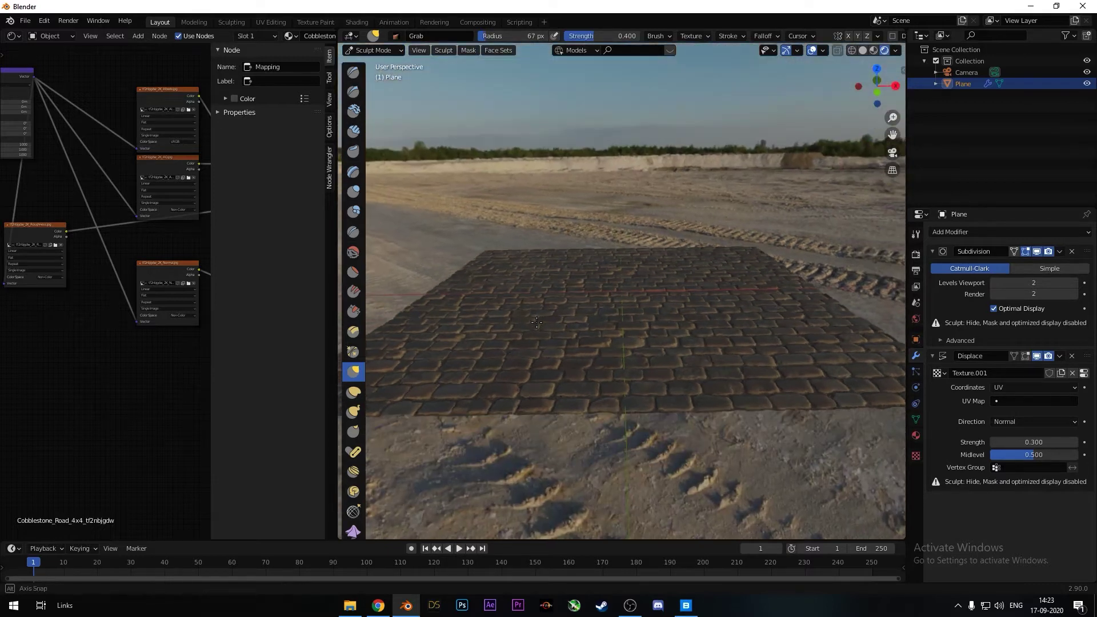
{"action": "left_click_drag", "start_coordinate": [537, 327], "coordinate": [536, 327]}
{"action": "left_click_drag", "start_coordinate": [535, 335], "coordinate": [535, 335]}
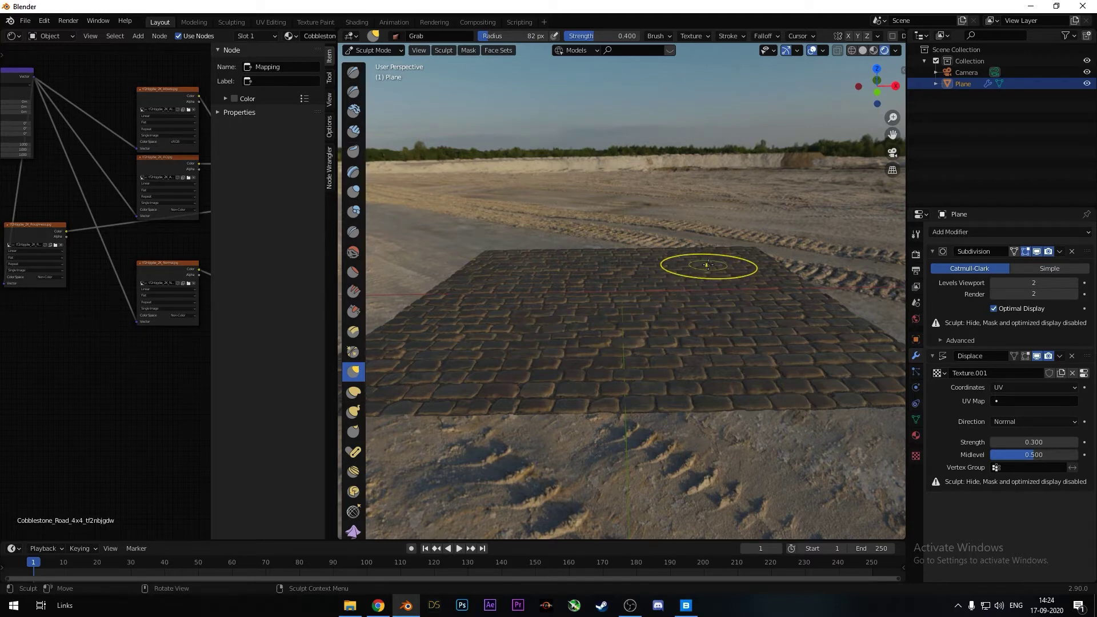
{"action": "left_click_drag", "start_coordinate": [566, 267], "coordinate": [567, 267]}
{"action": "scroll", "coordinate": [573, 268], "scroll_direction": "up", "scroll_amount": 2}
Return to Object Mode, add a mesh plane scaled by 3 over the cobblestones, and apply its transform
{"action": "left_click", "coordinate": [373, 50]}
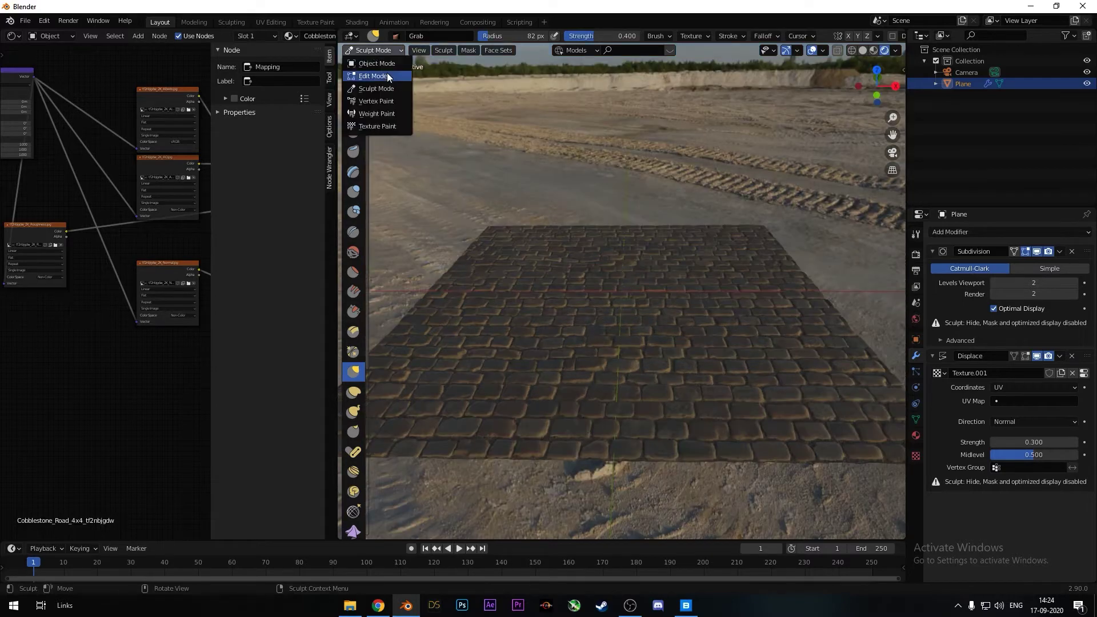
{"action": "left_click", "coordinate": [374, 63]}
{"action": "mouse_move", "coordinate": [629, 290]}
{"action": "middle_mouse_down"}
{"action": "mouse_move", "coordinate": [611, 348]}
{"action": "mouse_move", "coordinate": [638, 292]}
{"action": "middle_mouse_up"}
{"action": "key", "text": "shift+a"}
{"action": "mouse_move", "coordinate": [638, 292]}
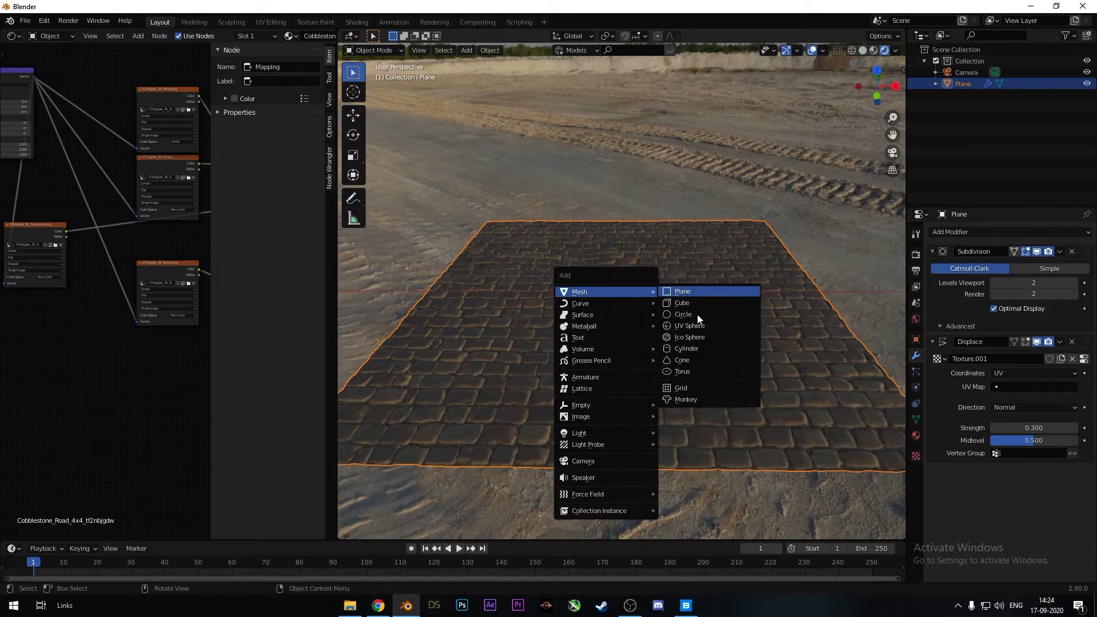
{"action": "left_click", "coordinate": [682, 292]}
{"action": "type", "text": "s3"}
{"action": "key", "text": "Return"}
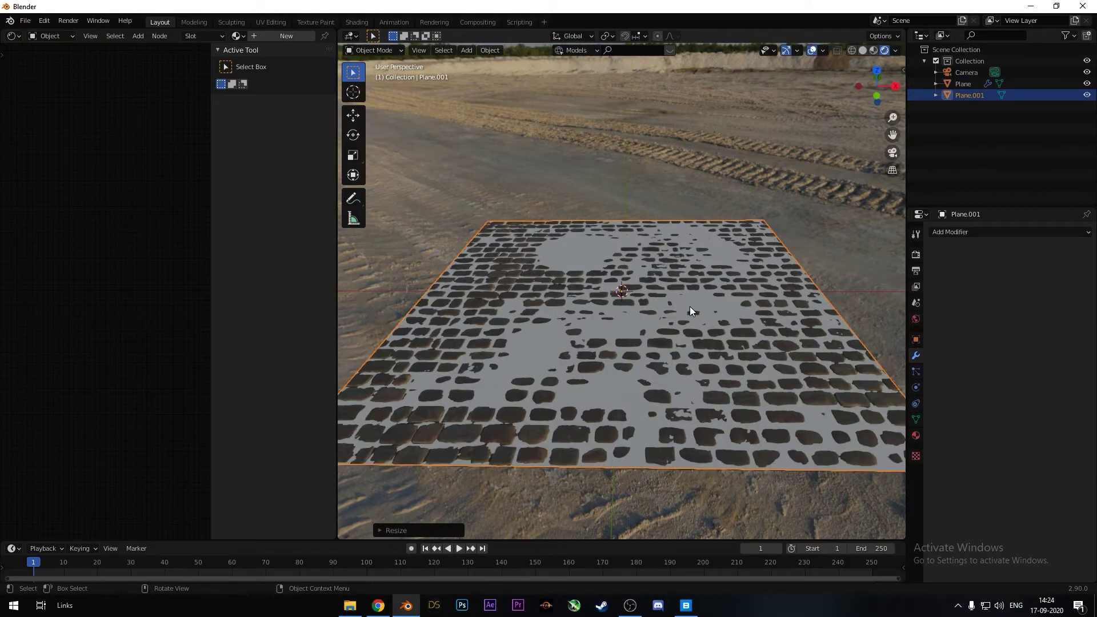
{"action": "key", "text": "ctrl+a"}
{"action": "left_click", "coordinate": [691, 306]}
Create a new material named "water" on the added plane
{"action": "left_click", "coordinate": [916, 436]}
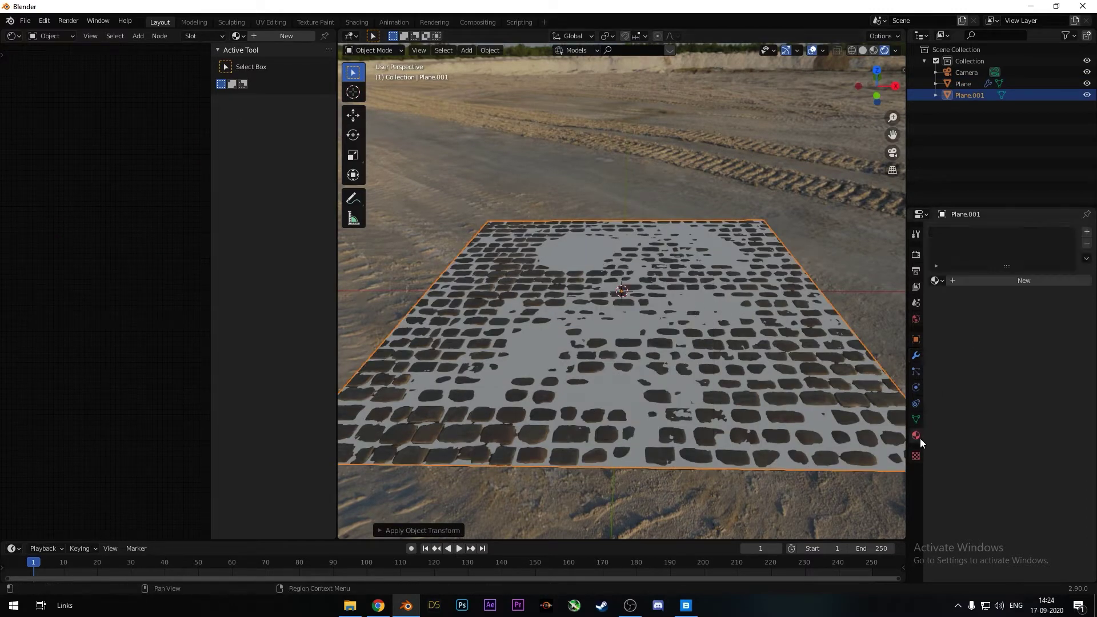
{"action": "left_click", "coordinate": [973, 283]}
{"action": "left_click", "coordinate": [973, 283]}
{"action": "type", "text": "water"}
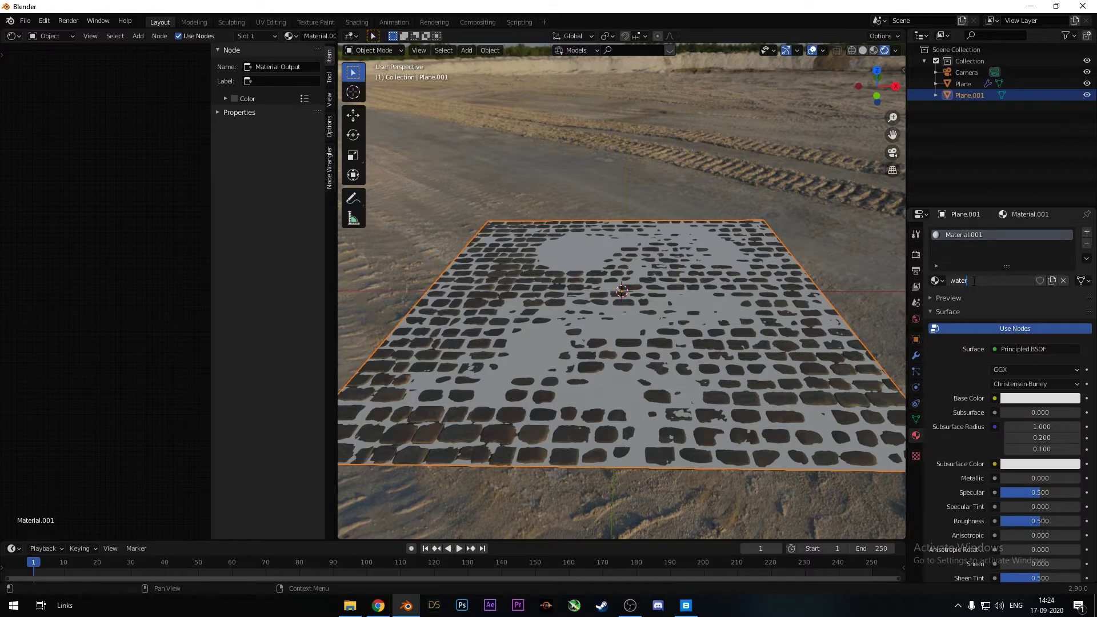
{"action": "key", "text": "Return"}
Lower the water plane about 0.02 m along the Z axis so it fills only the dips and gaps
{"action": "middle_click_drag", "start_coordinate": [803, 294], "coordinate": [813, 264]}
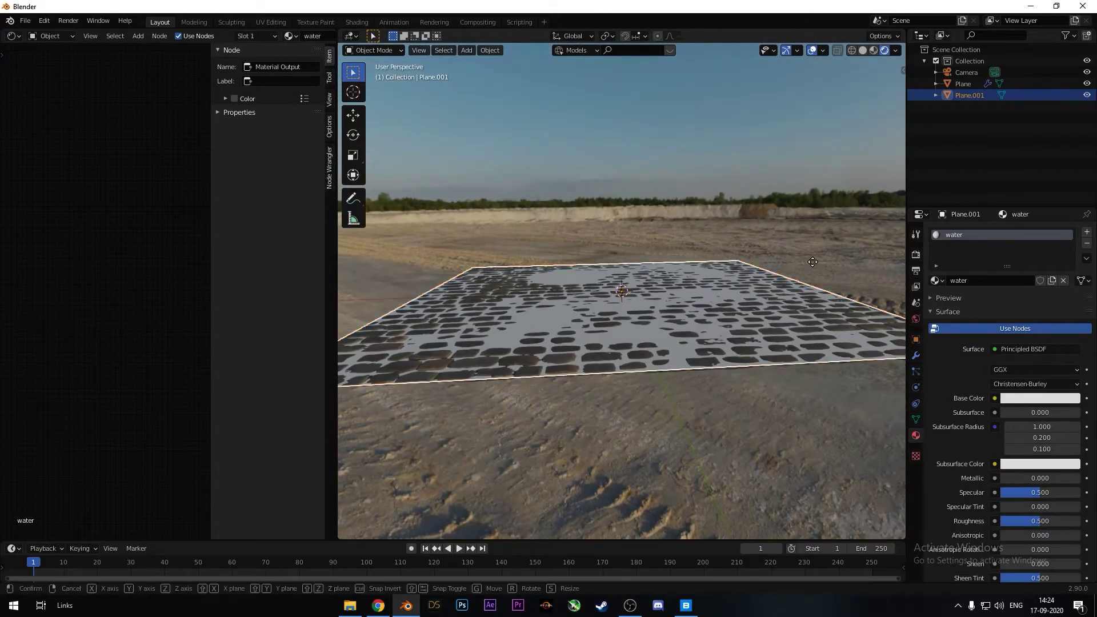
{"action": "key", "text": "g"}
{"action": "key", "text": "z"}
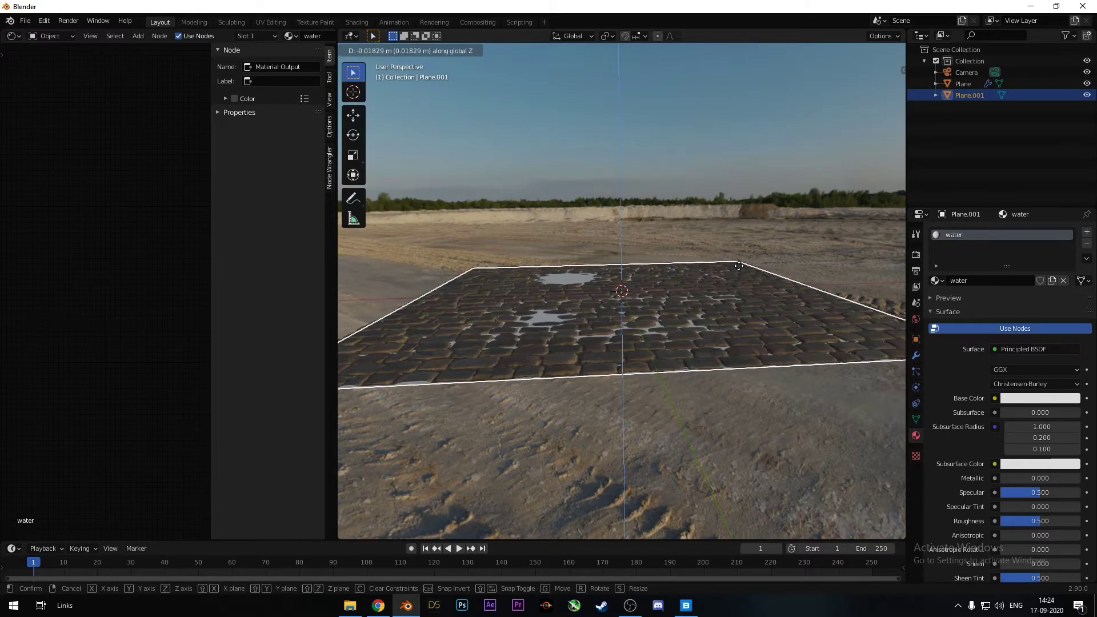
{"action": "left_click", "coordinate": [738, 266]}
Give the water material a black base color, transmission 1.000 and roughness 0.118
{"action": "middle_click_drag", "start_coordinate": [738, 265], "coordinate": [760, 334]}
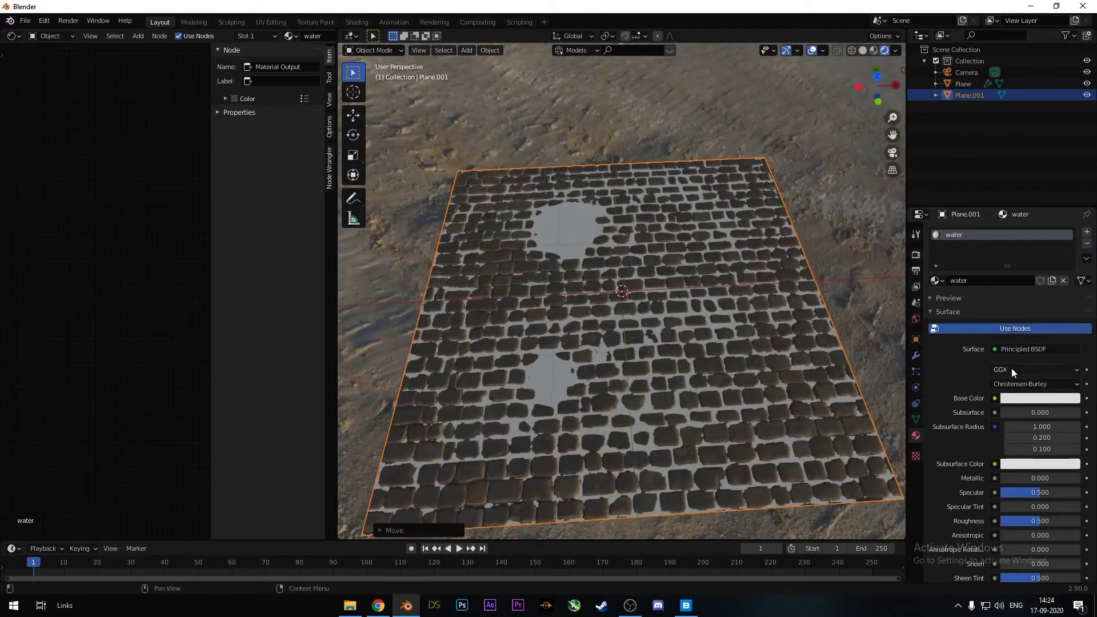
{"action": "key", "text": "Home"}
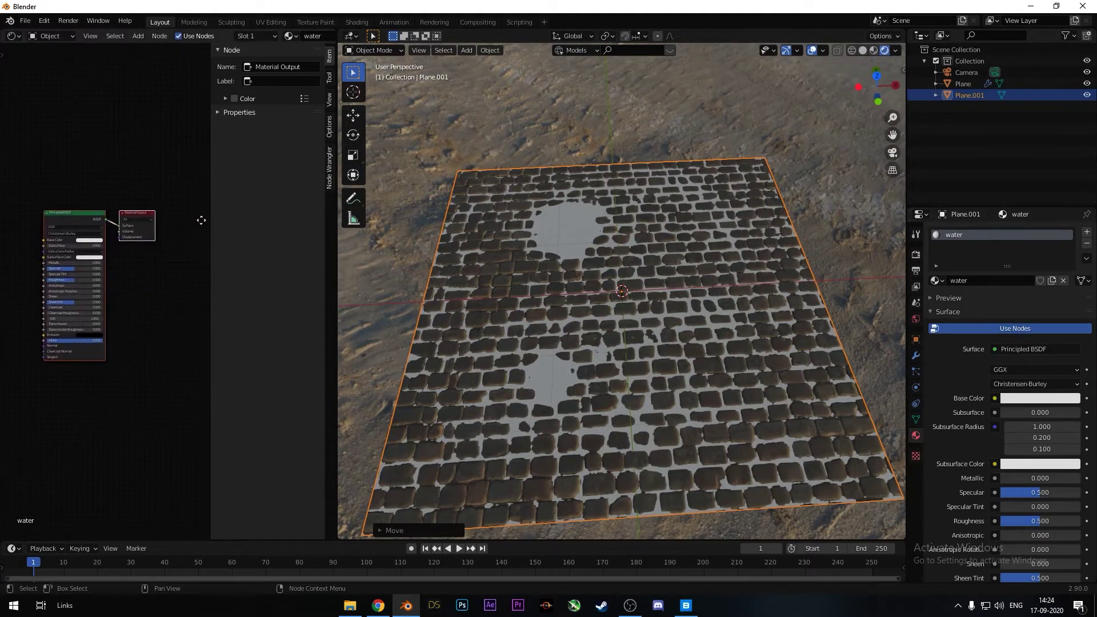
{"action": "left_click", "coordinate": [123, 227]}
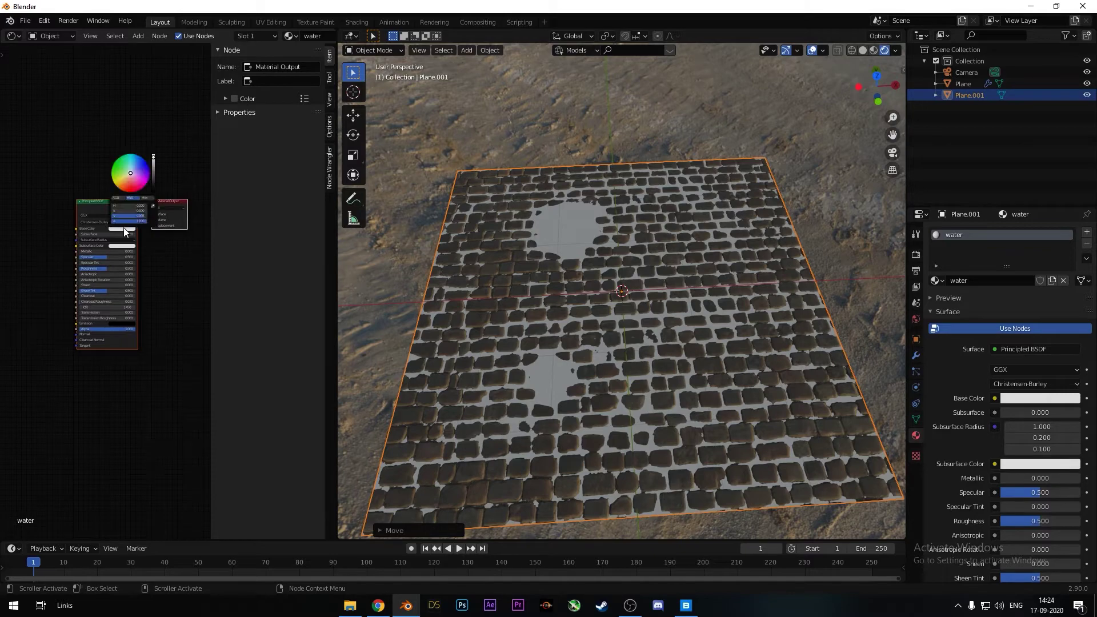
{"action": "left_click", "coordinate": [154, 184]}
{"action": "scroll", "coordinate": [162, 176], "scroll_direction": "up", "scroll_amount": 3}
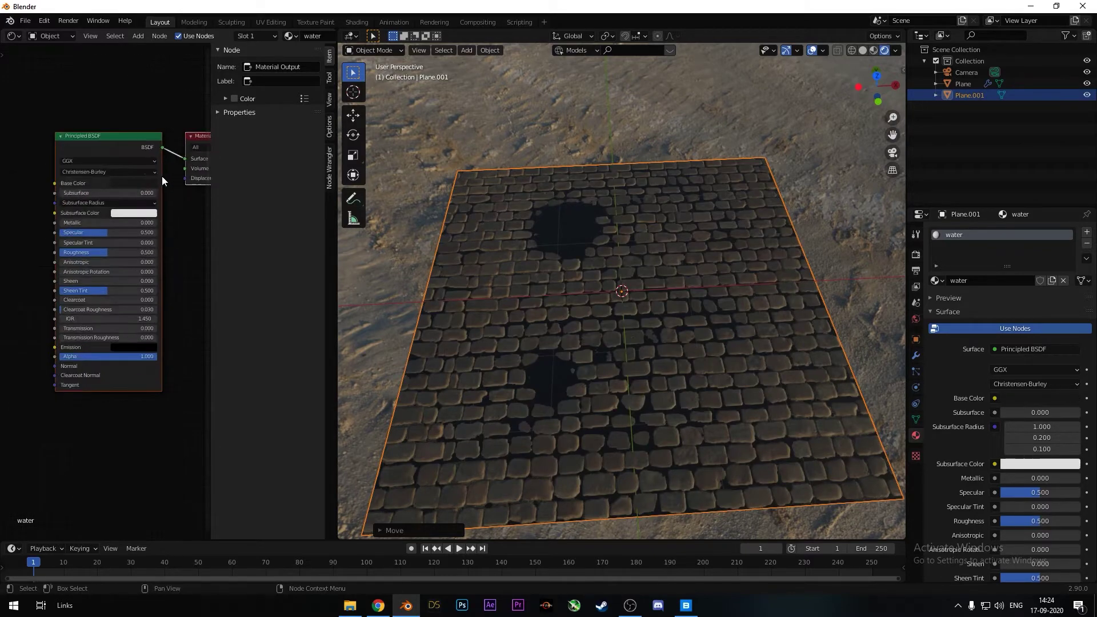
{"action": "left_click_drag", "start_coordinate": [72, 329], "coordinate": [157, 329]}
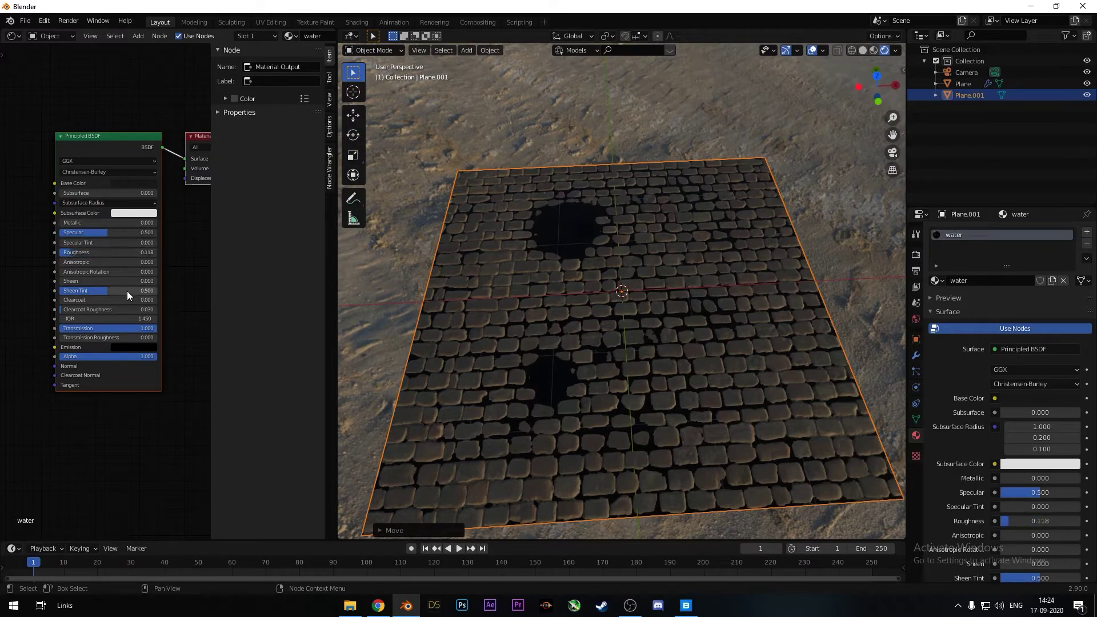
Duplicate the cobblestone and water planes twice, placing each copy 6 m further along the Y axis
{"action": "middle_click_drag", "start_coordinate": [595, 300], "coordinate": [797, 262]}
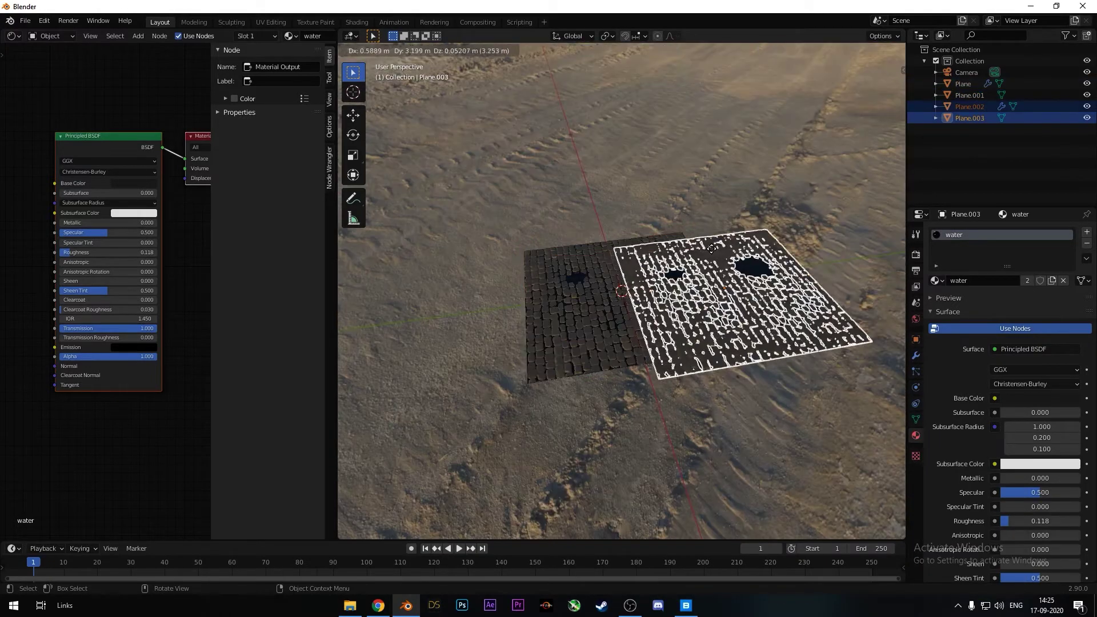
{"action": "key", "text": "y"}
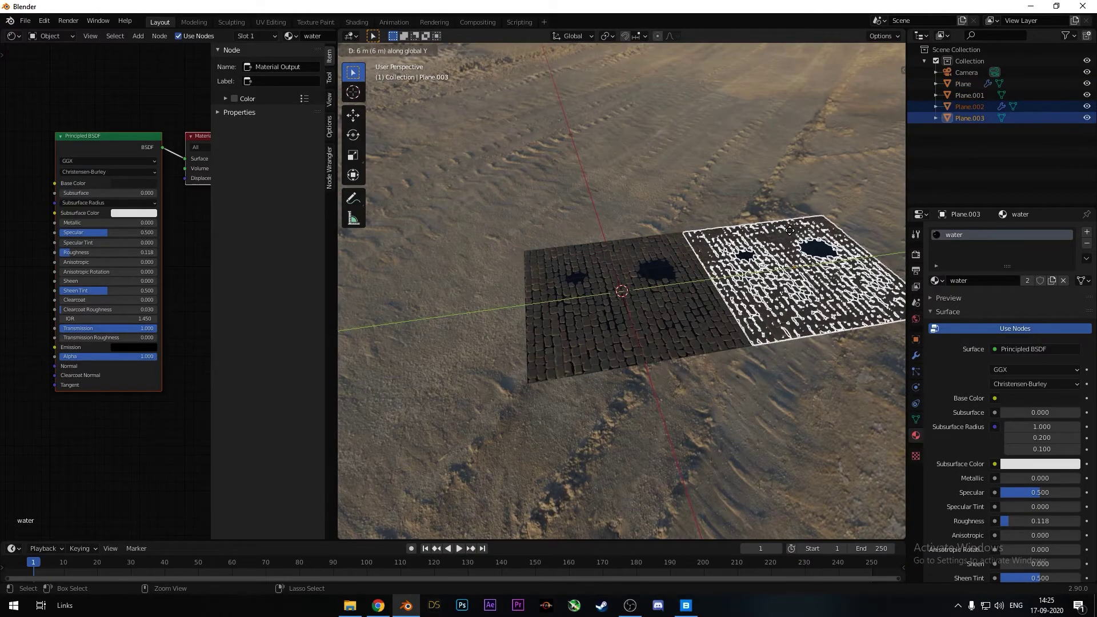
{"action": "left_click", "coordinate": [790, 230]}
{"action": "middle_click_drag", "start_coordinate": [791, 230], "coordinate": [592, 267]}
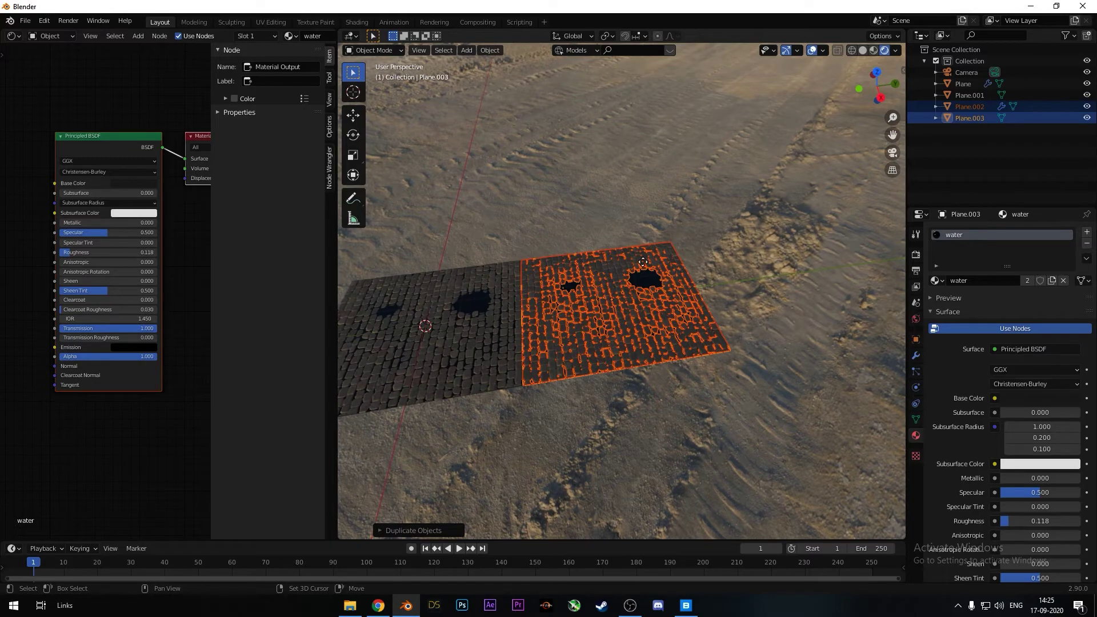
{"action": "key", "text": "shift+d"}
{"action": "key", "text": "y"}
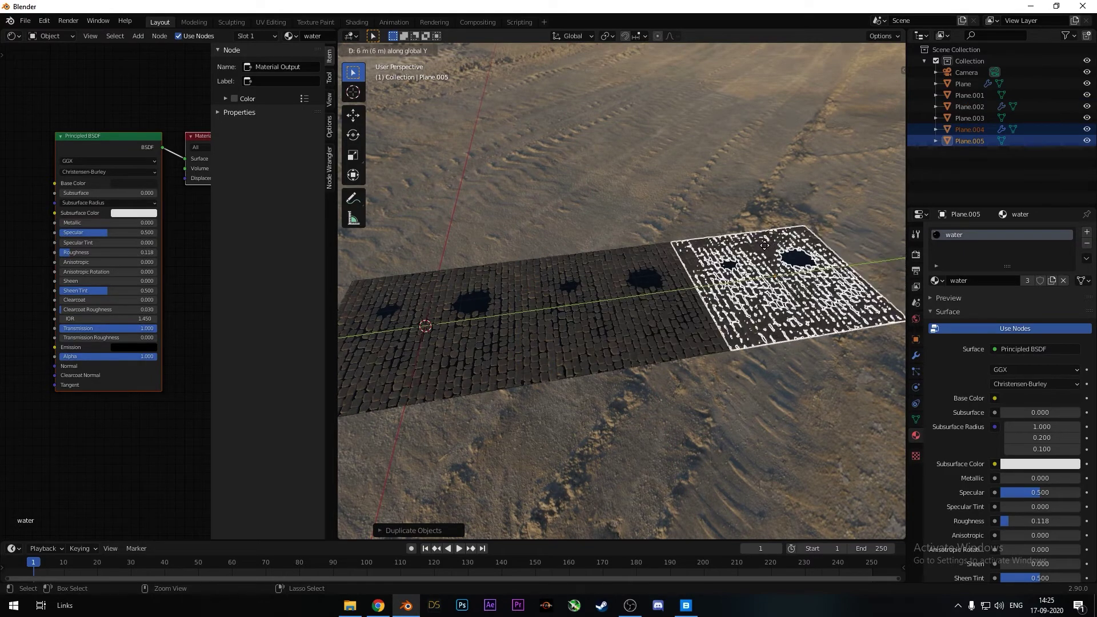
{"action": "left_click", "coordinate": [761, 277]}
{"action": "left_click", "coordinate": [752, 274]}
Rotate the middle cobblestone plane 180 degrees about the Z axis
{"action": "middle_click_drag", "start_coordinate": [752, 273], "coordinate": [829, 344]}
{"action": "left_click", "coordinate": [688, 290]}
{"action": "type", "text": "rz"}
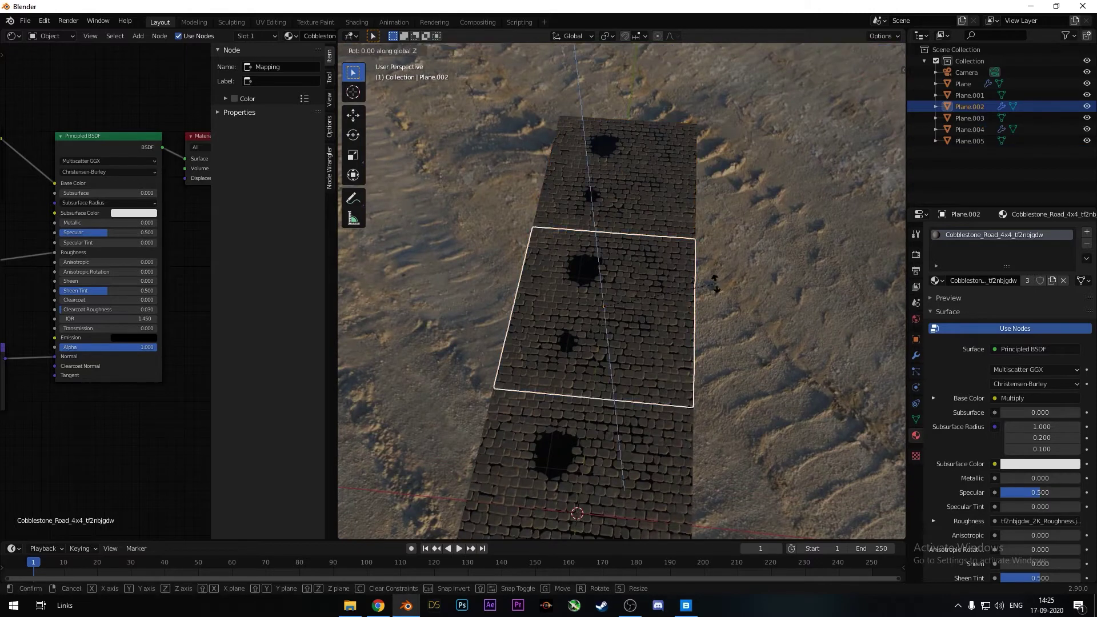
{"action": "type", "text": "180"}
{"action": "key", "text": "Return"}
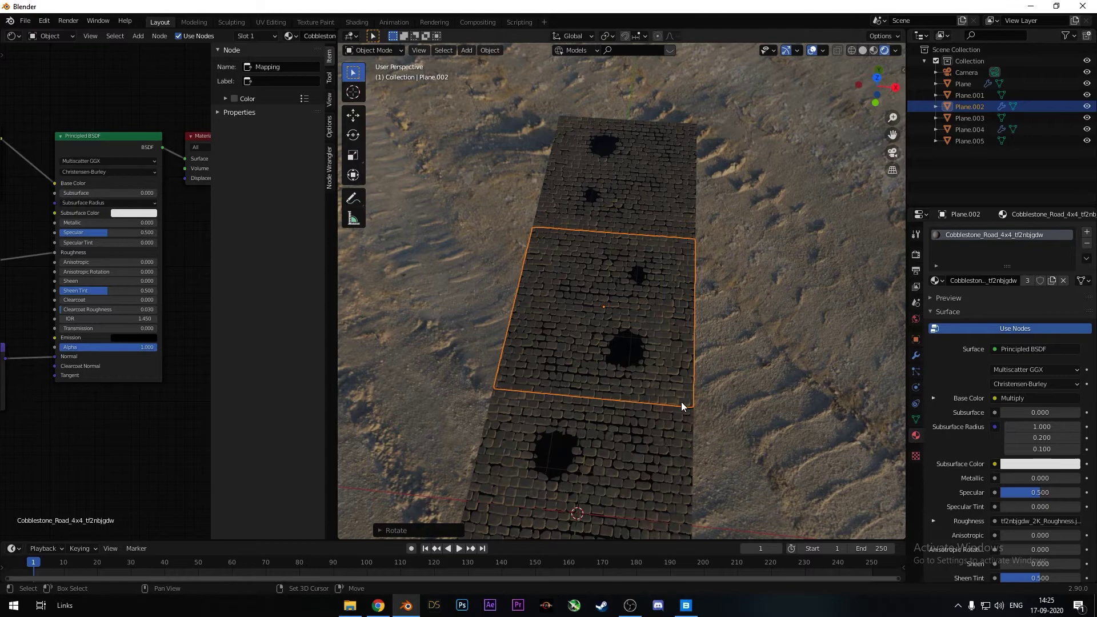
Set the Subdivision modifier's viewport and render levels to 1 on the farthest cobblestone plane
{"action": "middle_click_drag", "start_coordinate": [682, 403], "coordinate": [691, 350], "text": "shift"}
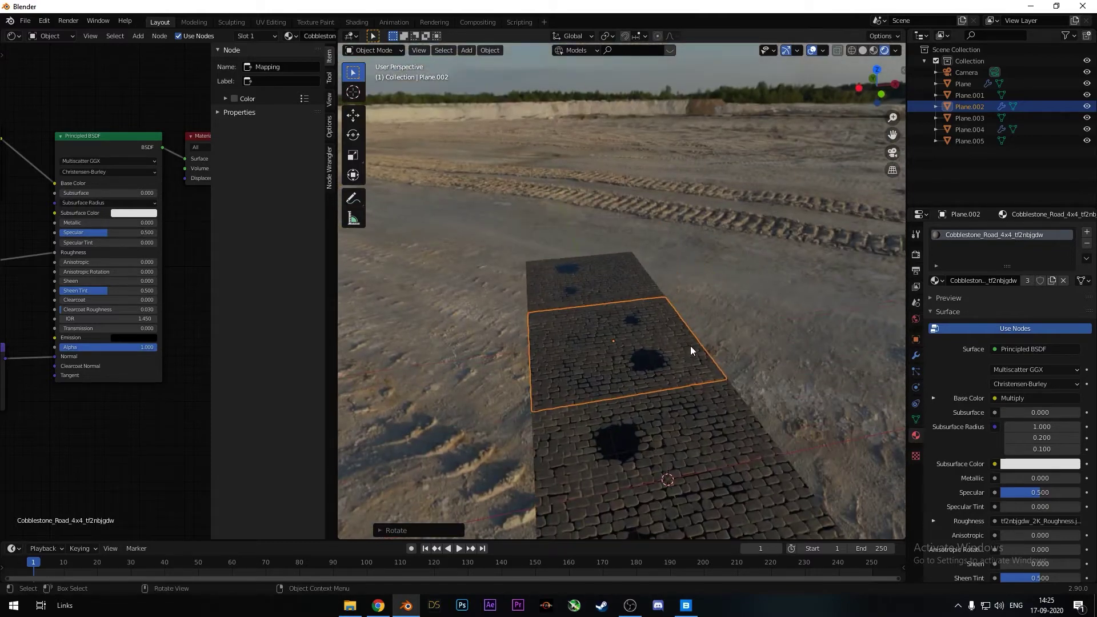
{"action": "left_click", "coordinate": [916, 320]}
{"action": "left_click", "coordinate": [916, 356]}
{"action": "middle_click_drag", "start_coordinate": [829, 331], "coordinate": [771, 325]}
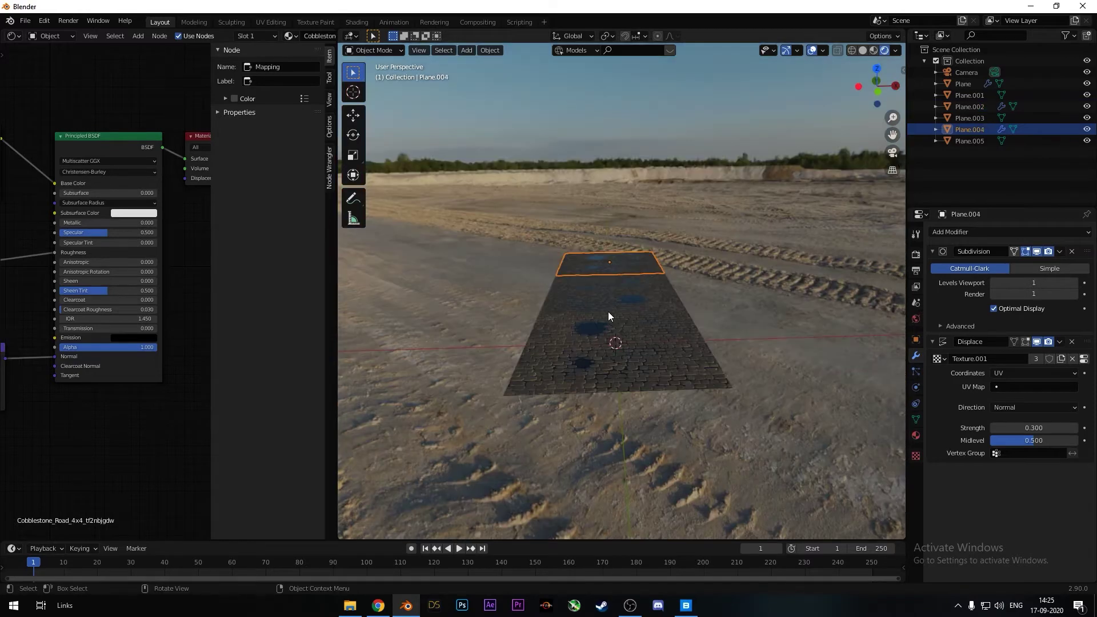
Switch to Quixel Bridge, export the Medieval Modular Wall 3.5x2 M asset to Blender, and return to the Blender scene
{"action": "left_click", "coordinate": [686, 607]}
{"action": "left_click", "coordinate": [526, 271]}
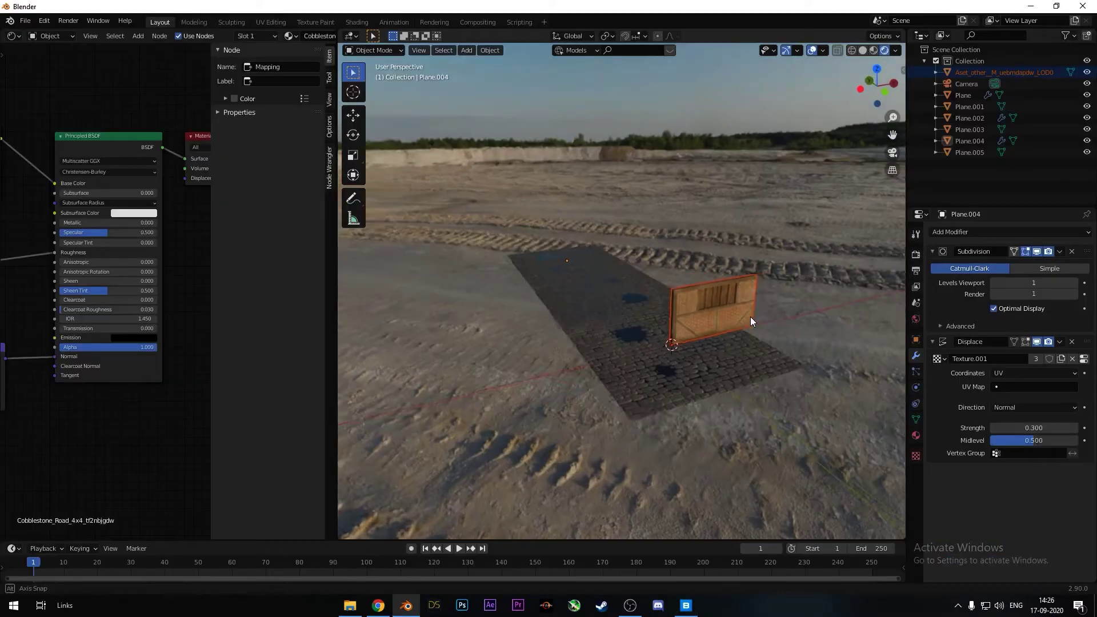
{"action": "left_click", "coordinate": [732, 307]}
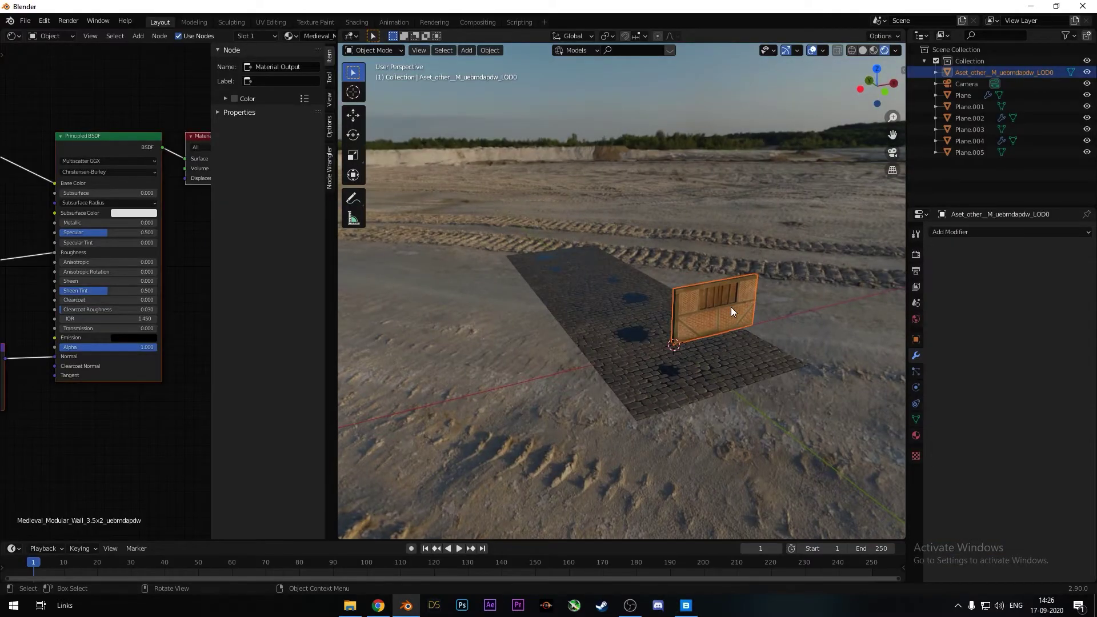
{"action": "type", "text": "rz"}
{"action": "type", "text": "90"}
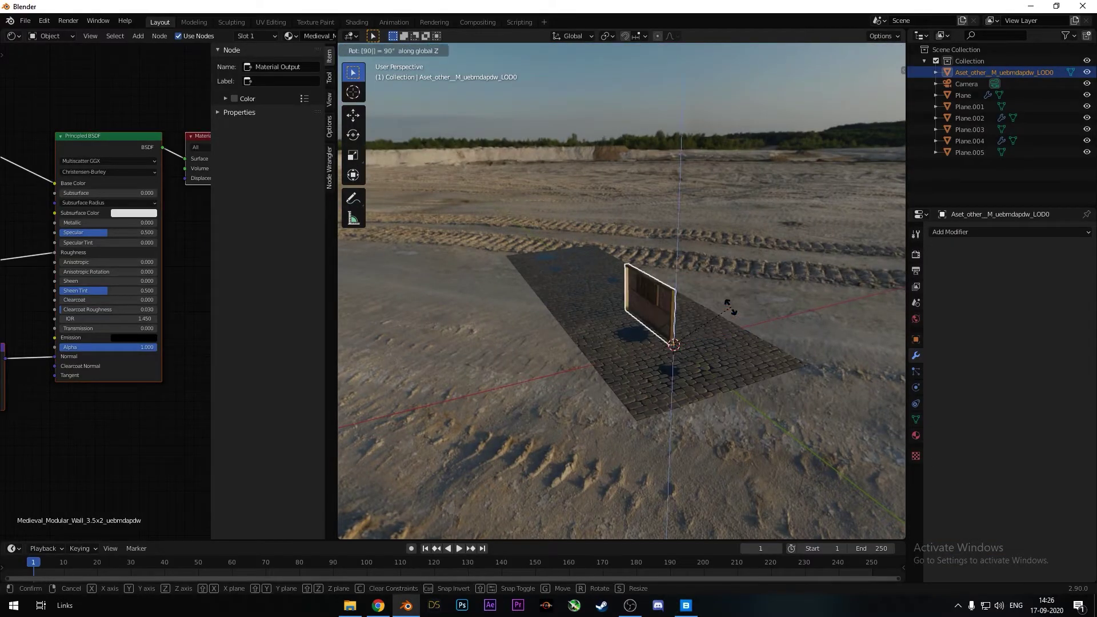
{"action": "right_click", "coordinate": [732, 307]}
Rotate the imported wall -90 degrees about the Z axis and move it along X to the cobblestone road's edge
{"action": "key", "text": "r"}
{"action": "key", "text": "z"}
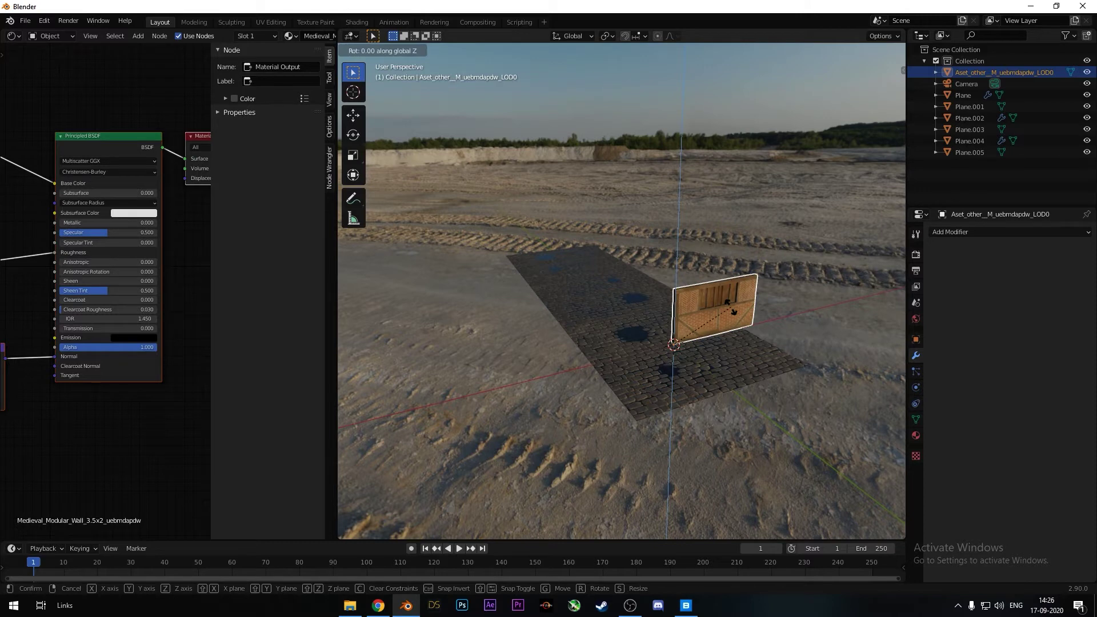
{"action": "type", "text": "-90"}
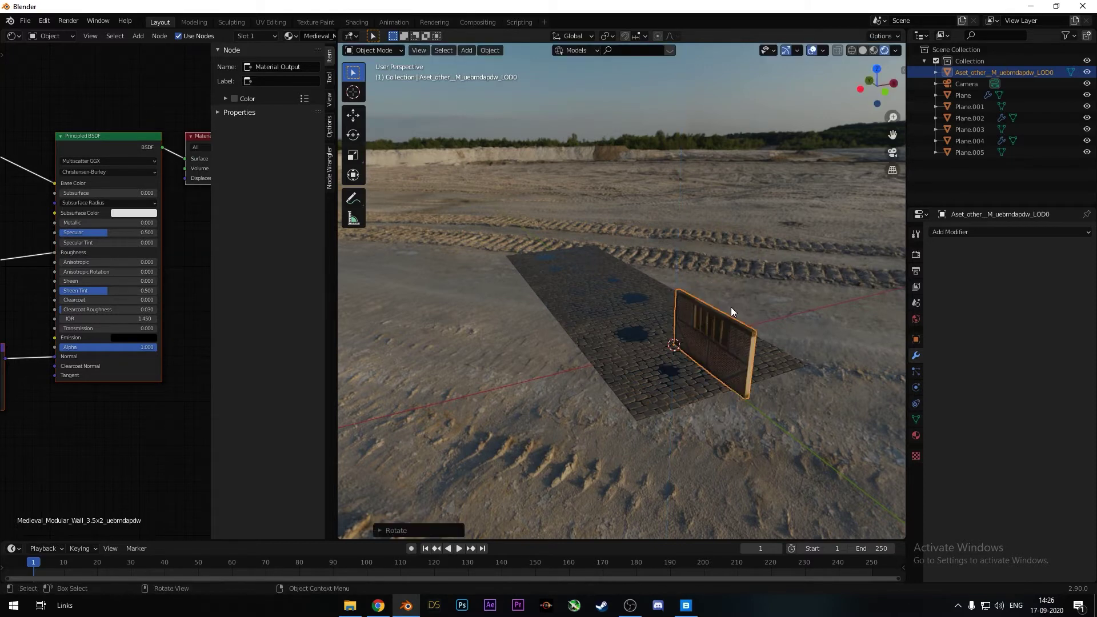
{"action": "middle_click_drag", "start_coordinate": [778, 300], "coordinate": [720, 315]}
{"action": "key", "text": "g"}
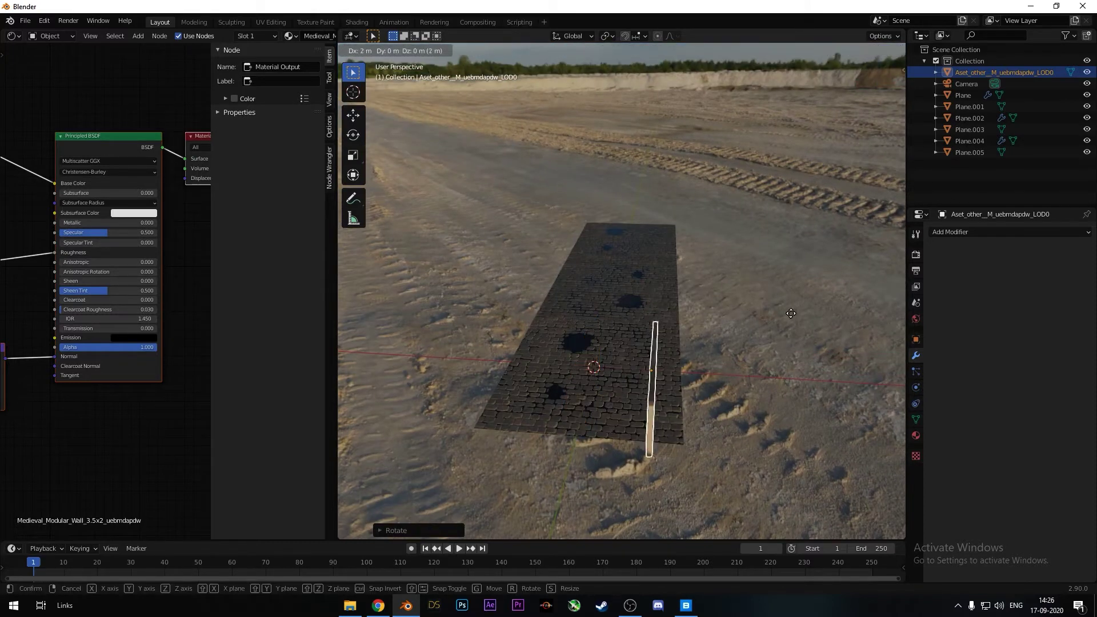
{"action": "left_click", "coordinate": [787, 325]}
Add an Array modifier to the wall with a relative offset X factor of -1
{"action": "middle_click_drag", "start_coordinate": [787, 325], "coordinate": [880, 292]}
{"action": "left_click", "coordinate": [971, 233]}
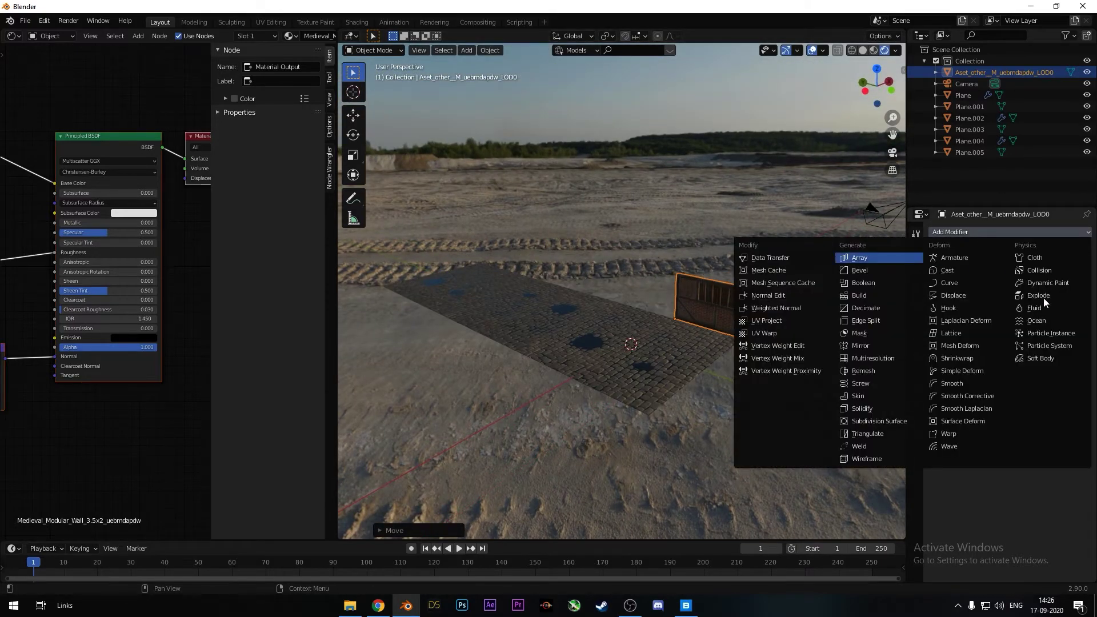
{"action": "key", "text": "Return"}
{"action": "left_click", "coordinate": [1027, 317]}
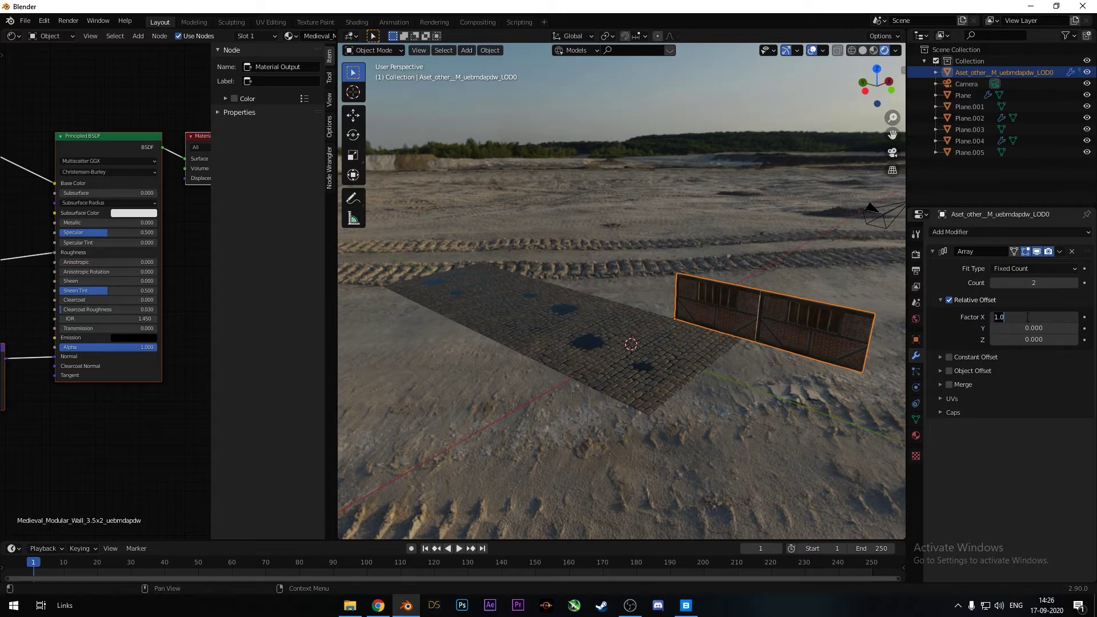
{"action": "type", "text": "-1"}
{"action": "key", "text": "Return"}
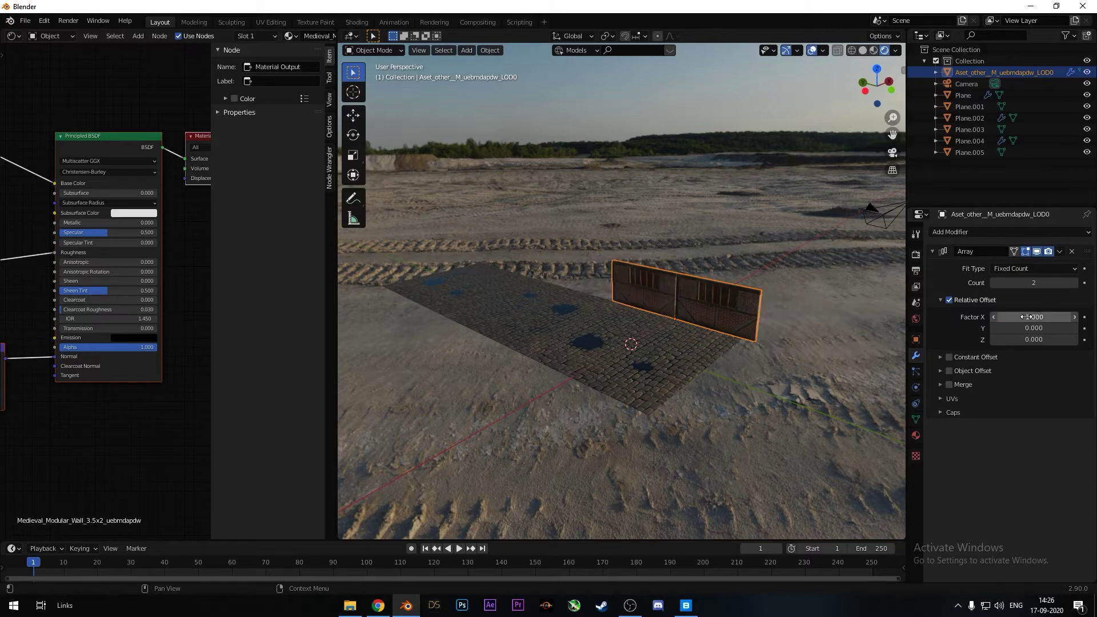
Set the wall array's count to 5 and shift the wall row slightly along Y beside the cobblestone road
{"action": "left_click", "coordinate": [1075, 283]}
{"action": "left_click", "coordinate": [1074, 283]}
{"action": "left_click", "coordinate": [1075, 283]}
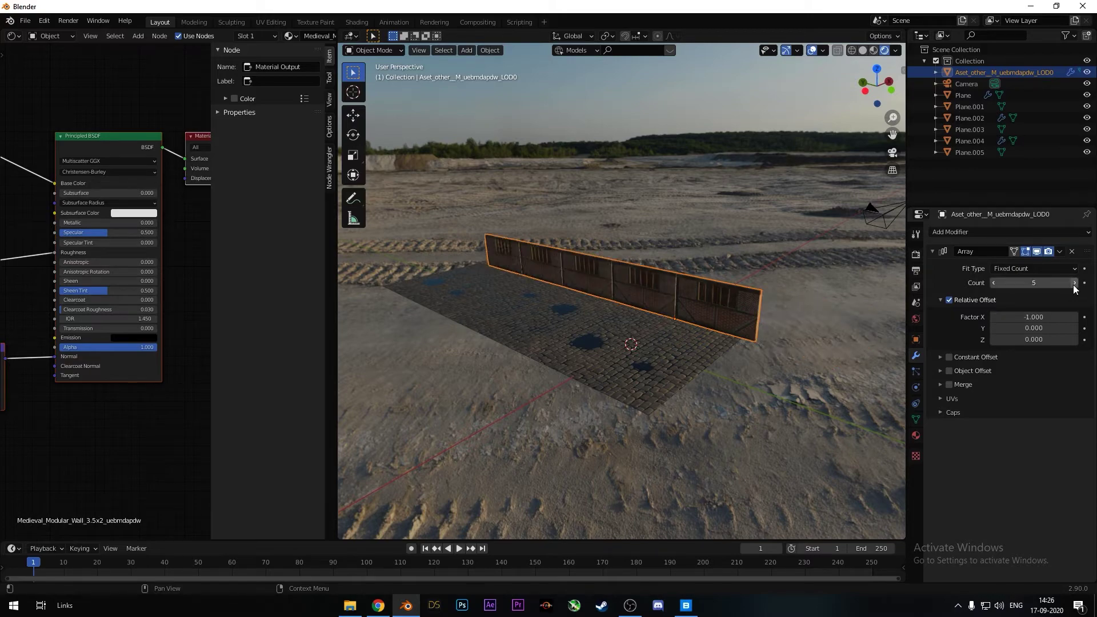
{"action": "middle_click_drag", "start_coordinate": [800, 286], "coordinate": [724, 273]}
{"action": "key", "text": "g"}
{"action": "key", "text": "y"}
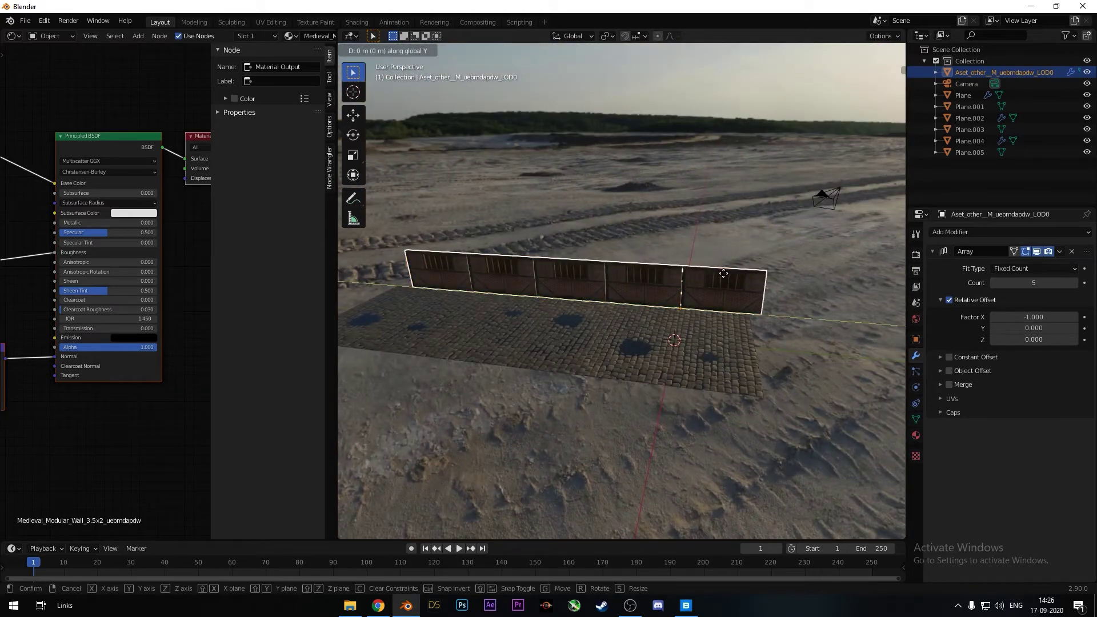
{"action": "left_click", "coordinate": [710, 277]}
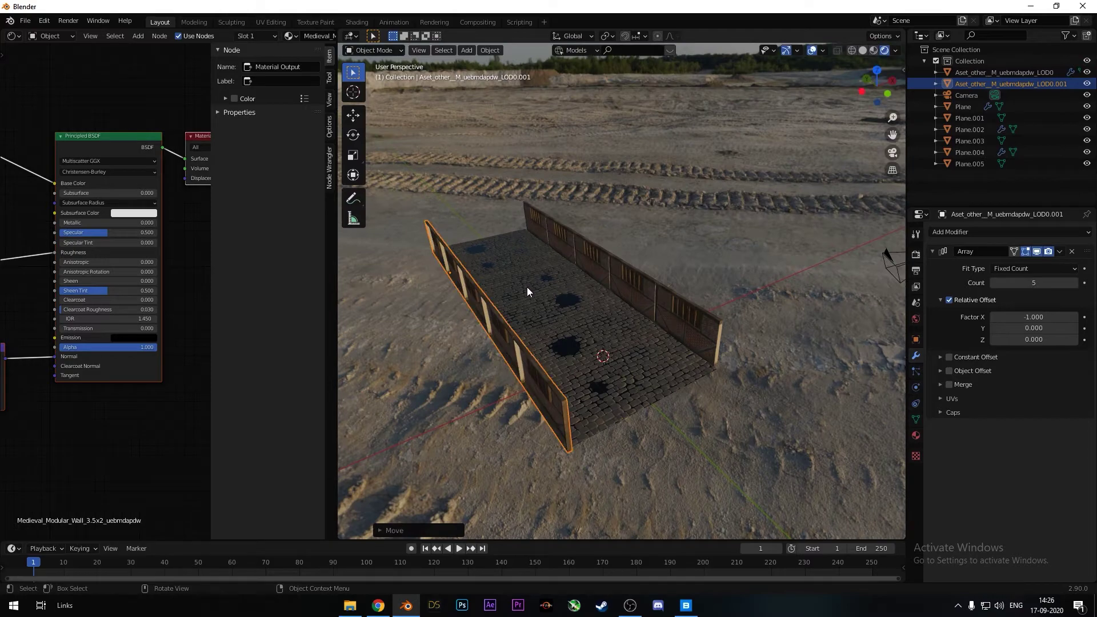
Switch to Quixel Bridge, export the Bollard With Chain 4M asset to Blender, and return to the Blender scene
{"action": "middle_click_drag", "start_coordinate": [527, 287], "coordinate": [486, 280]}
{"action": "key", "text": "alt+Tab"}
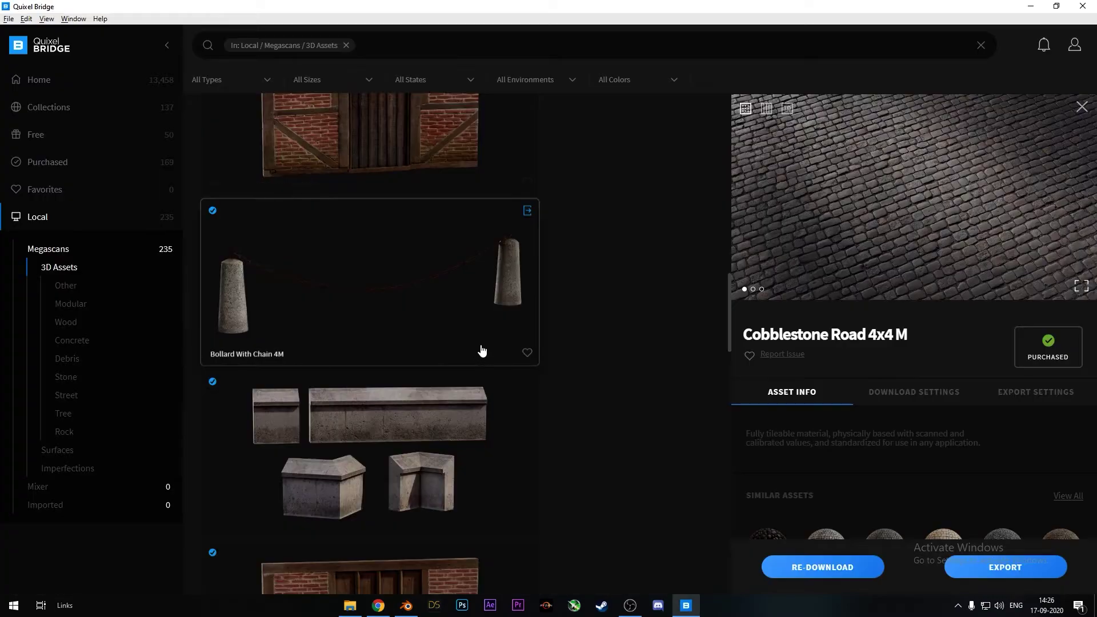
{"action": "left_click", "coordinate": [527, 211]}
{"action": "scroll", "coordinate": [563, 284], "scroll_direction": "down", "scroll_amount": 6}
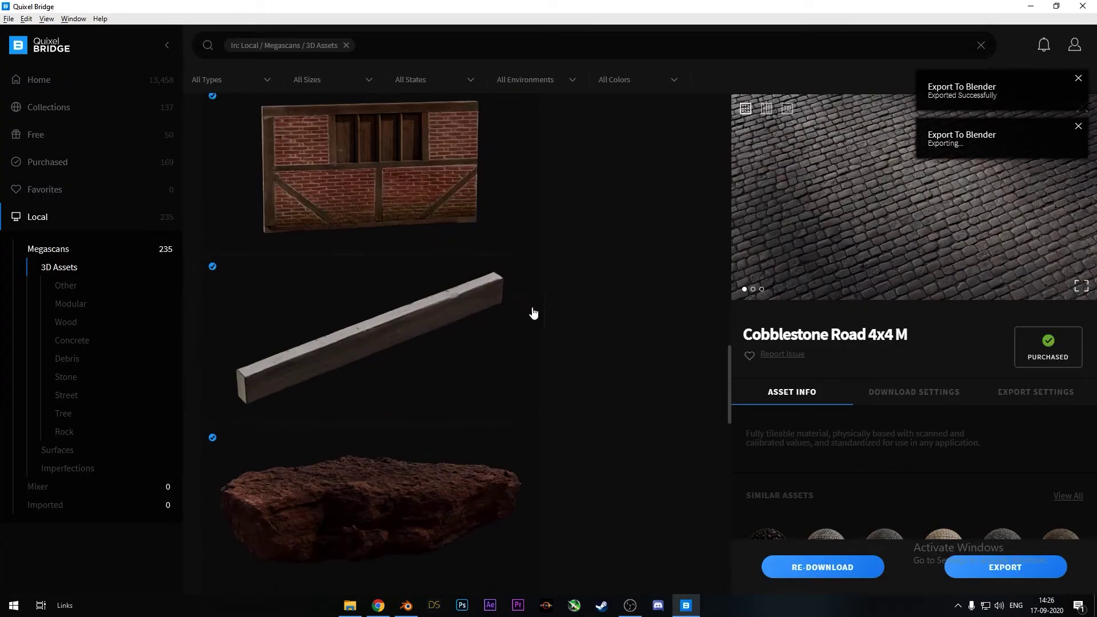
{"action": "key", "text": "alt+Tab"}
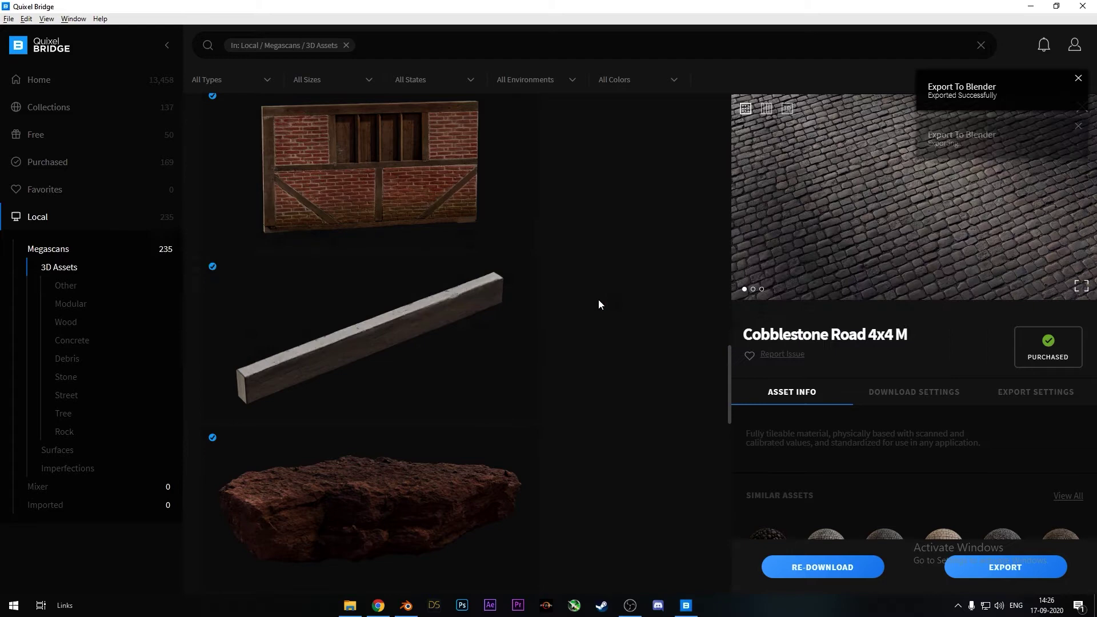
{"action": "key", "text": "alt+Tab"}
Move the duplicated painted curb about -4.6 m along X to the opposite side of the street
{"action": "middle_click_drag", "start_coordinate": [664, 308], "coordinate": [729, 290]}
{"action": "key", "text": "g"}
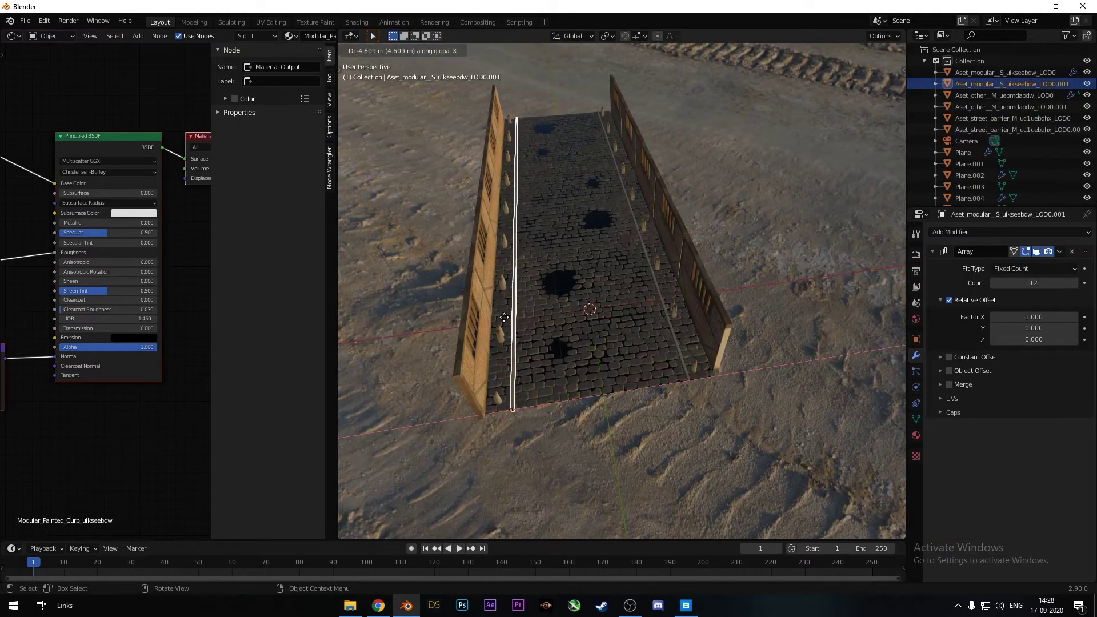
{"action": "left_click", "coordinate": [504, 317]}
{"action": "middle_click_drag", "start_coordinate": [592, 287], "coordinate": [610, 251]}
{"action": "scroll", "coordinate": [590, 225], "scroll_direction": "up", "scroll_amount": 5}
Switch to Quixel Bridge and export the Medieval Modular Door 2x2 M and the white plaster wall with two windows to Blender
{"action": "key", "text": "alt+Tab"}
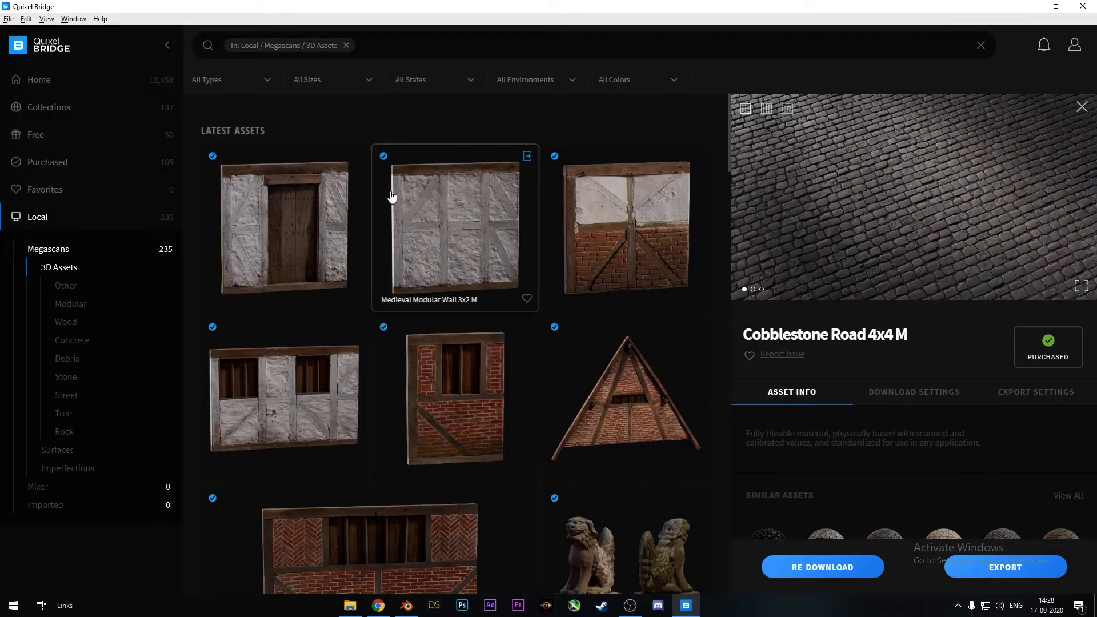
{"action": "left_click", "coordinate": [356, 157]}
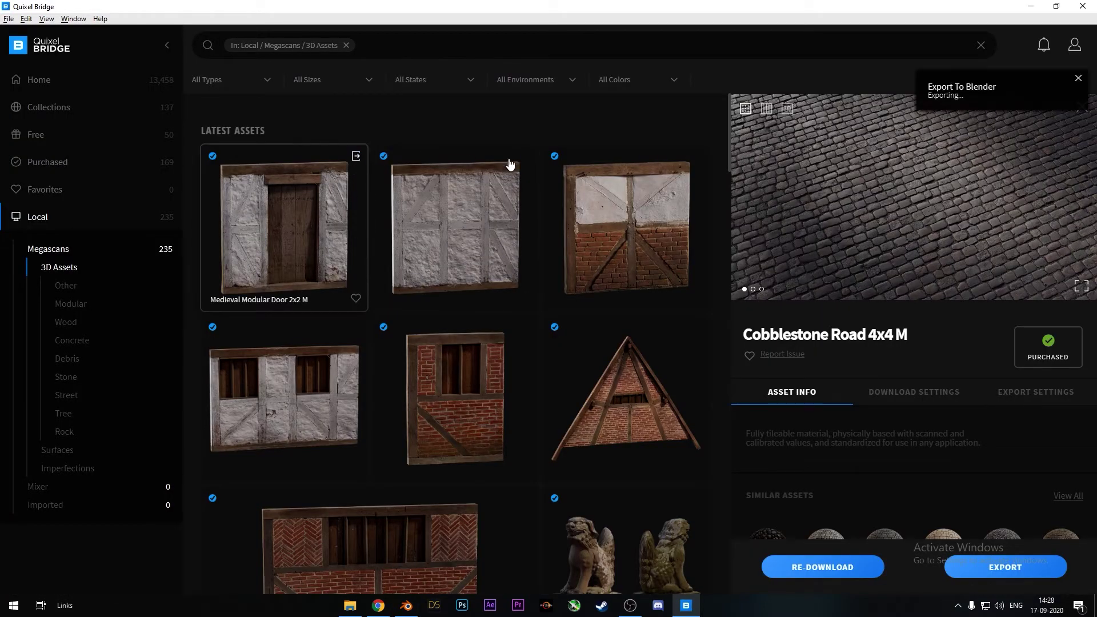
{"action": "left_click", "coordinate": [356, 329]}
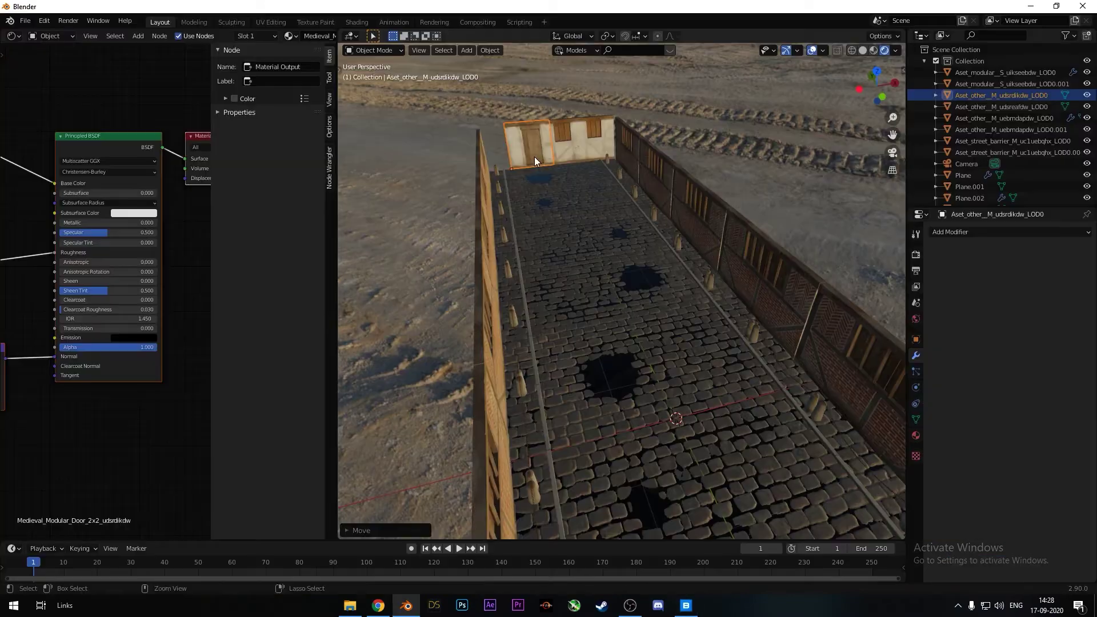
Return to Blender and reposition the imported door wall at the far end of the street
{"action": "middle_click_drag", "start_coordinate": [536, 159], "coordinate": [605, 217]}
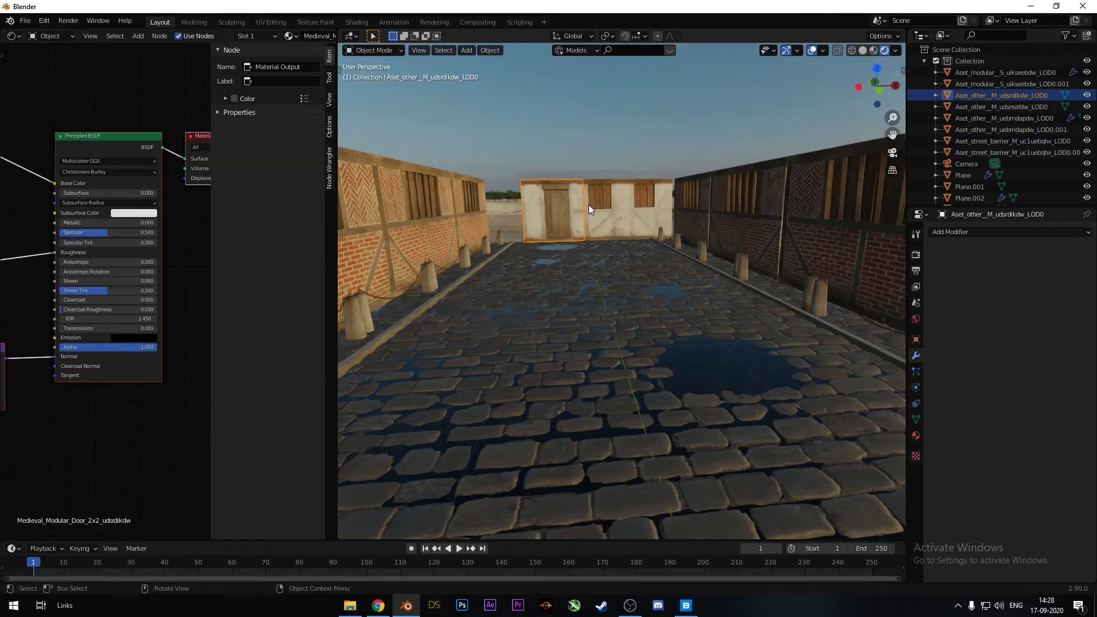
{"action": "key", "text": "g"}
{"action": "left_click", "coordinate": [547, 207]}
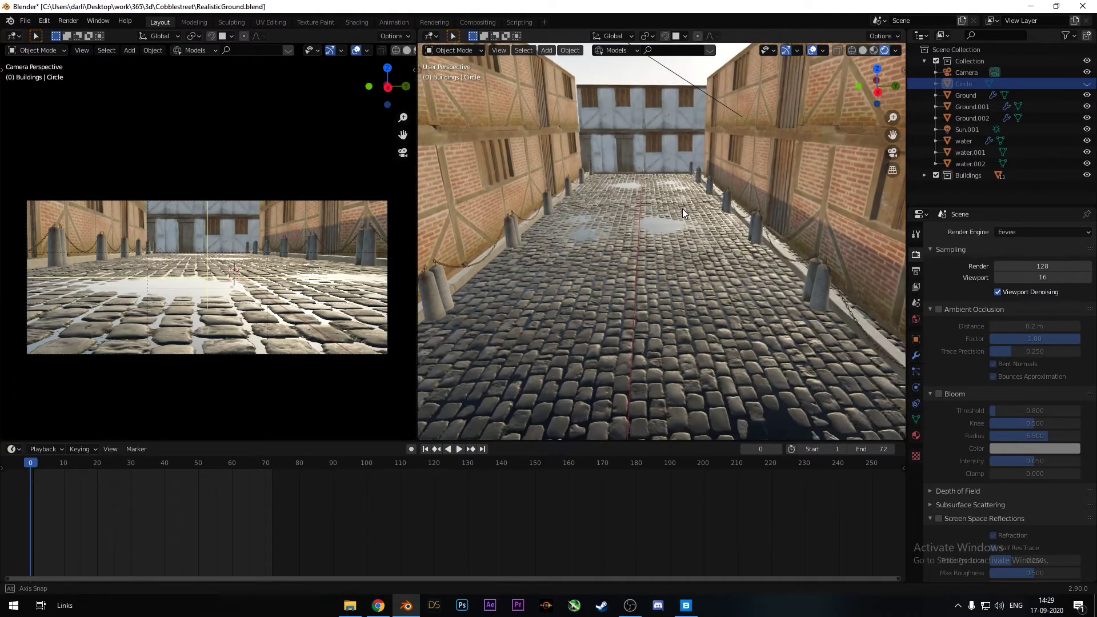
Select the sun lamp above the street and review its light color and strength settings
{"action": "scroll", "coordinate": [683, 208], "scroll_direction": "down", "scroll_amount": 5}
{"action": "left_click", "coordinate": [566, 100]}
{"action": "middle_click_drag", "start_coordinate": [657, 130], "coordinate": [686, 166]}
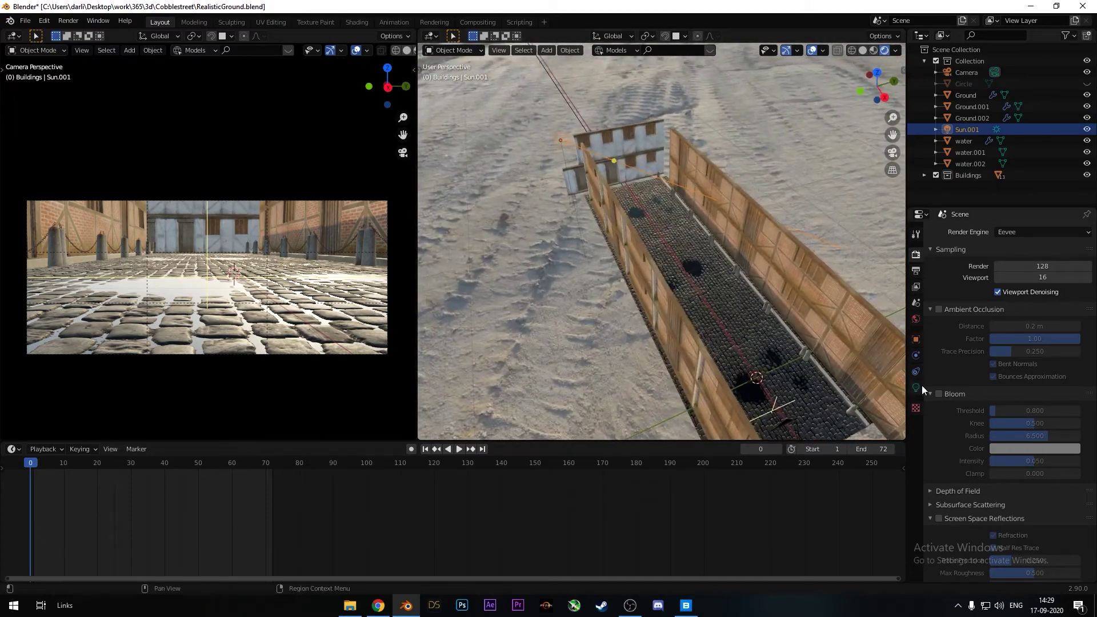
{"action": "left_click", "coordinate": [916, 388]}
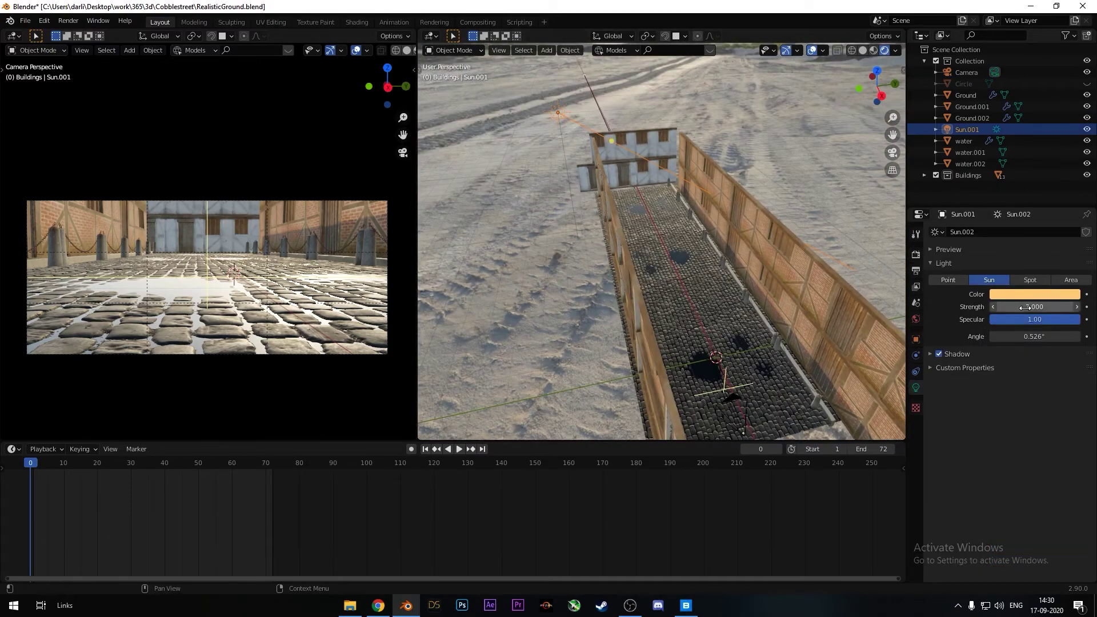
{"action": "middle_click_drag", "start_coordinate": [837, 266], "coordinate": [825, 258]}
{"action": "left_click", "coordinate": [1030, 296]}
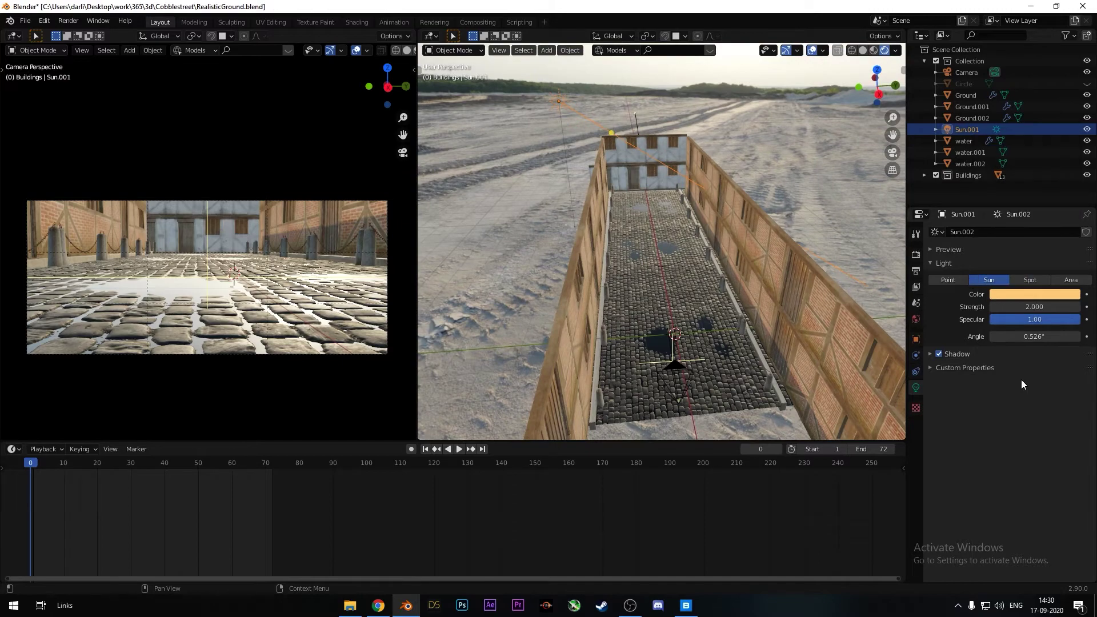
Look up the manhole covers in Quixel Bridge, return to Blender, and unhide the Circle manhole cover on the street
{"action": "left_click", "coordinate": [686, 606]}
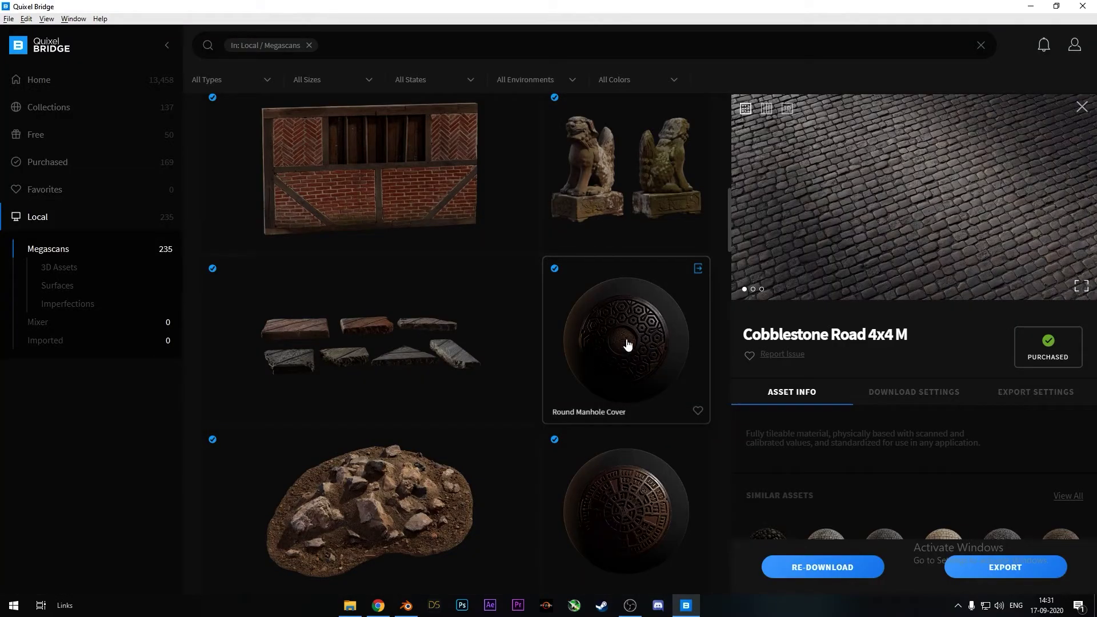
{"action": "left_click", "coordinate": [407, 605]}
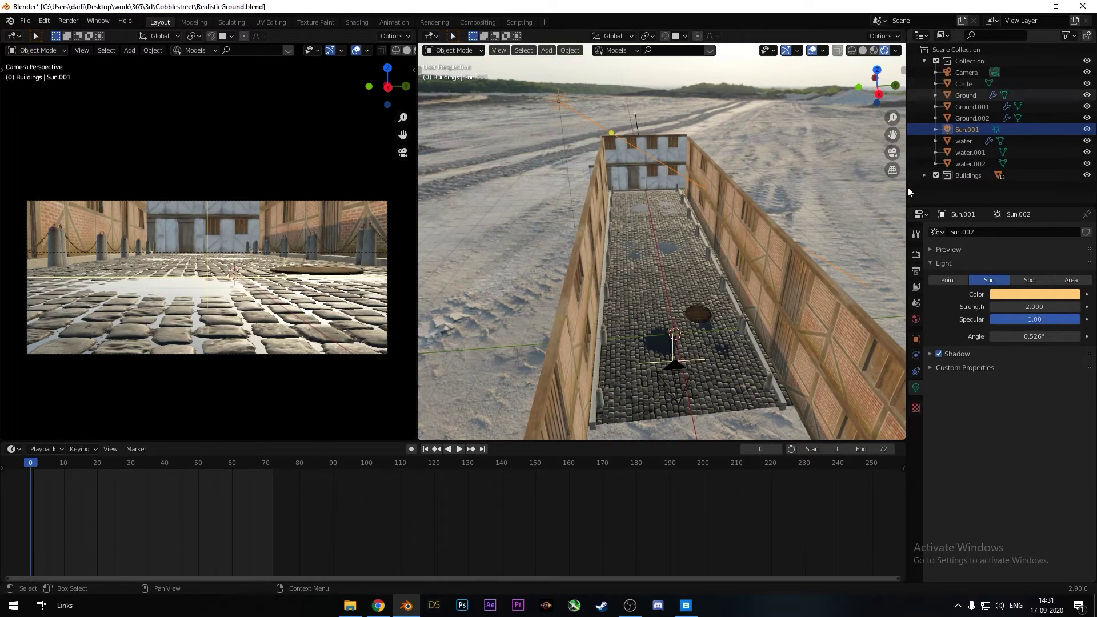
Examine the manhole cover's placement among the cobblestones and puddles from several angles
{"action": "scroll", "coordinate": [764, 328], "scroll_direction": "up", "scroll_amount": 6}
{"action": "scroll", "coordinate": [770, 310], "scroll_direction": "down", "scroll_amount": 3}
{"action": "middle_click_drag", "start_coordinate": [769, 310], "coordinate": [718, 215], "text": "shift"}
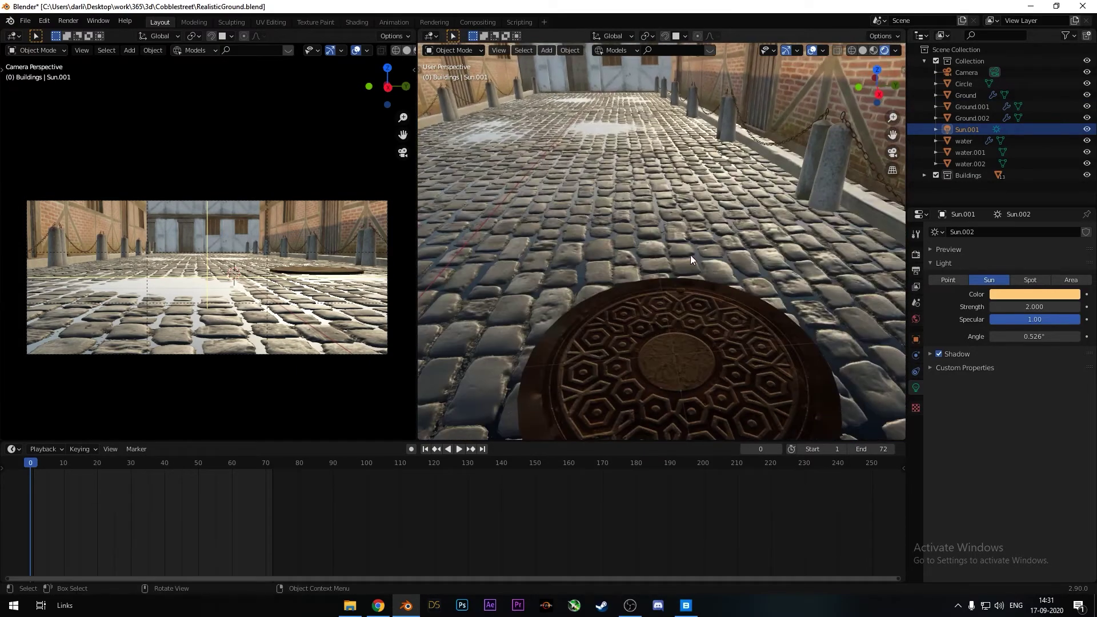
{"action": "scroll", "coordinate": [690, 255], "scroll_direction": "down", "scroll_amount": 3}
{"action": "middle_click_drag", "start_coordinate": [688, 255], "coordinate": [687, 248]}
{"action": "scroll", "coordinate": [682, 242], "scroll_direction": "up", "scroll_amount": 1}
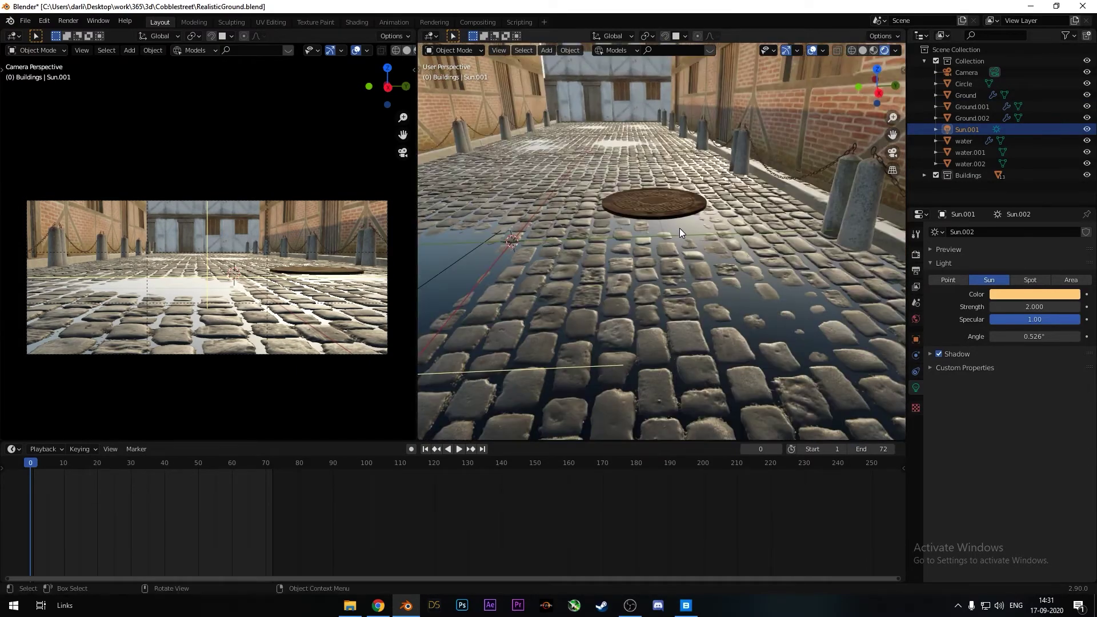
{"action": "scroll", "coordinate": [684, 186], "scroll_direction": "down", "scroll_amount": 3}
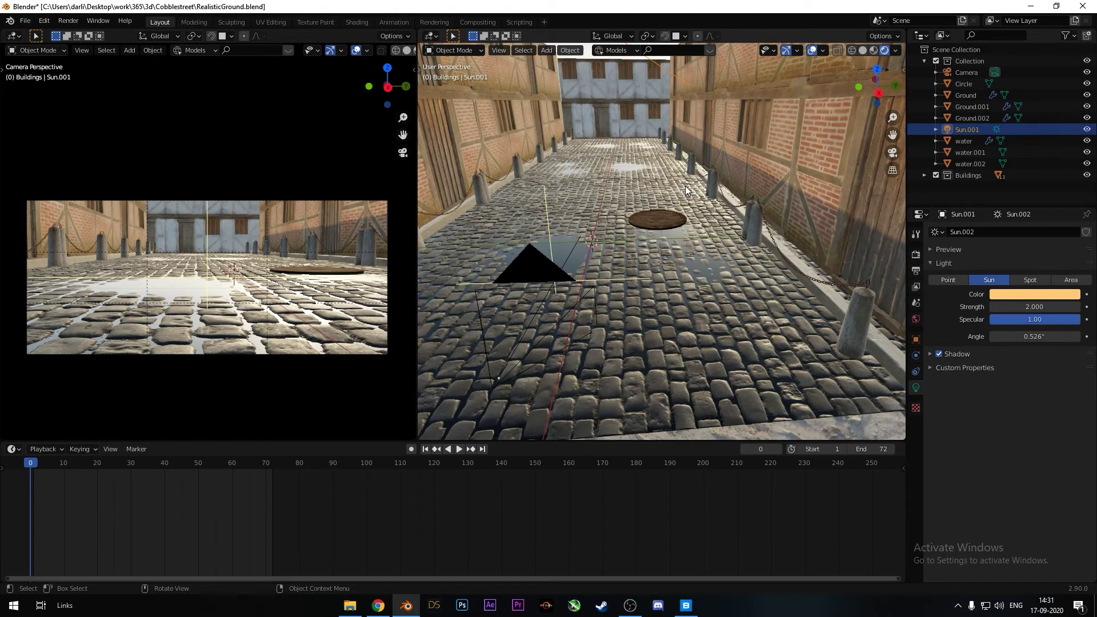
{"action": "middle_click_drag", "start_coordinate": [685, 186], "coordinate": [685, 268], "text": "shift"}
{"action": "scroll", "coordinate": [667, 289], "scroll_direction": "up", "scroll_amount": 3}
Select the camera and check its lens settings and the scene's output resolution and frame range
{"action": "left_click", "coordinate": [671, 310]}
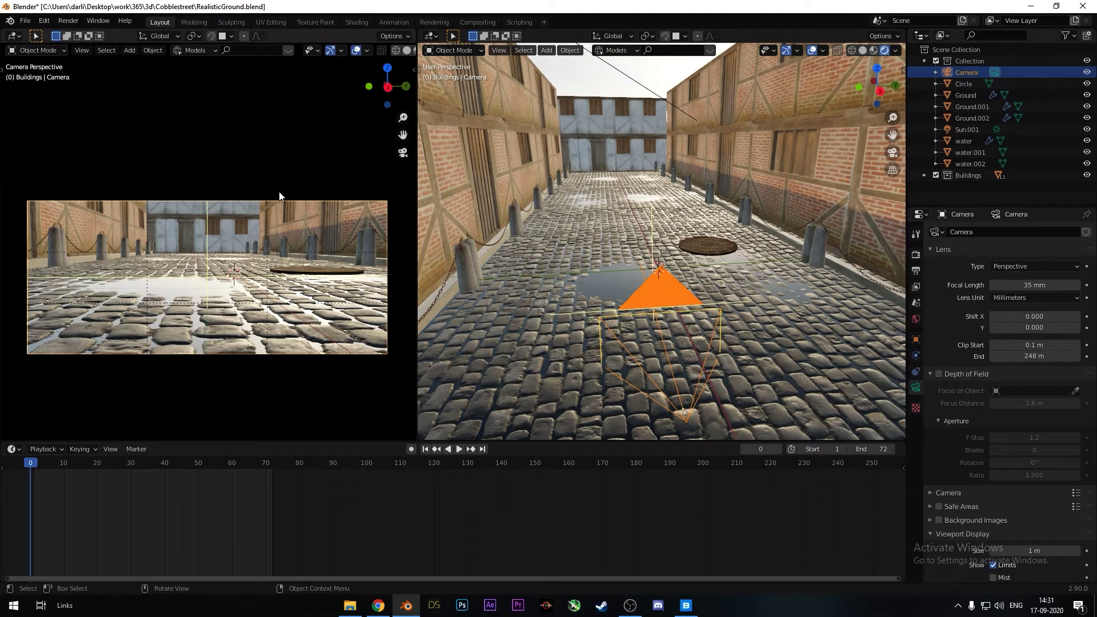
{"action": "left_click", "coordinate": [916, 271]}
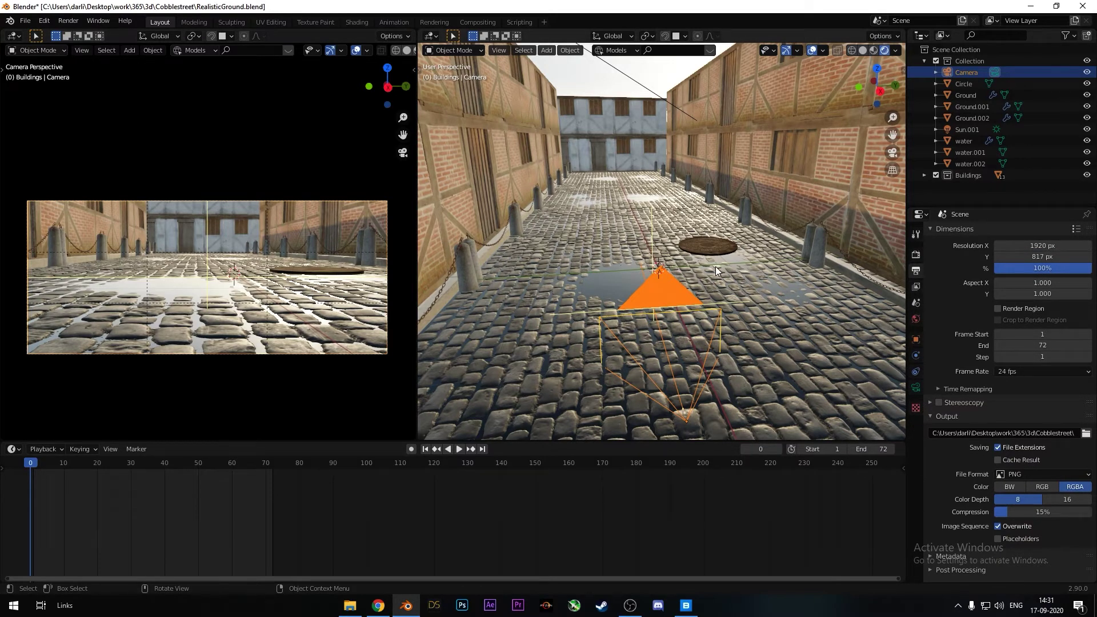
{"action": "left_click", "coordinate": [917, 388]}
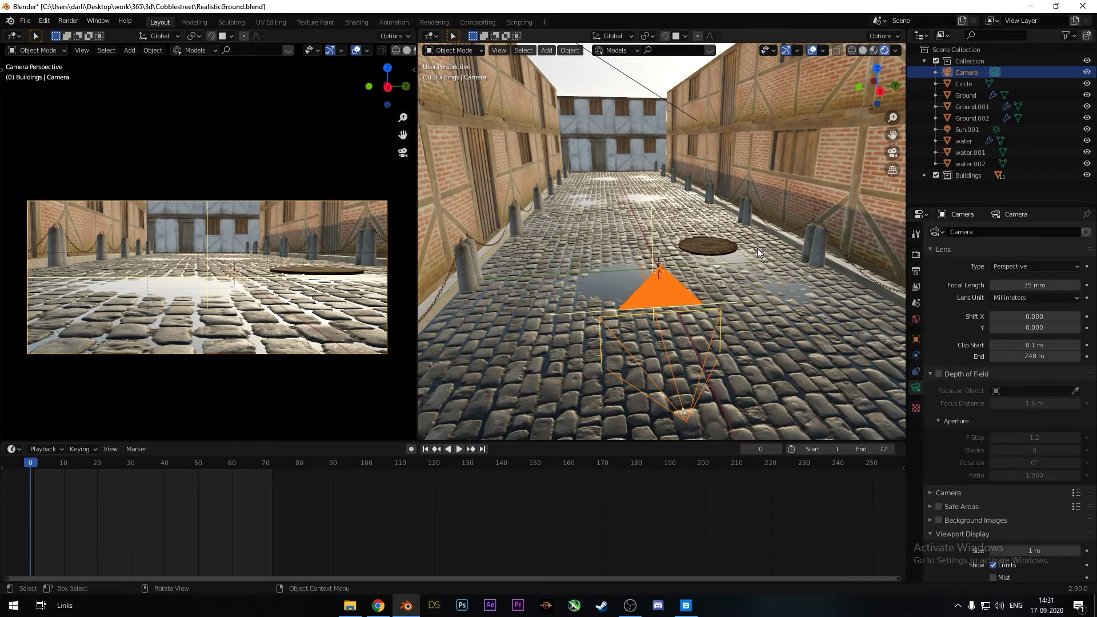
Set the Eevee render samples to 128
{"action": "left_click", "coordinate": [916, 255]}
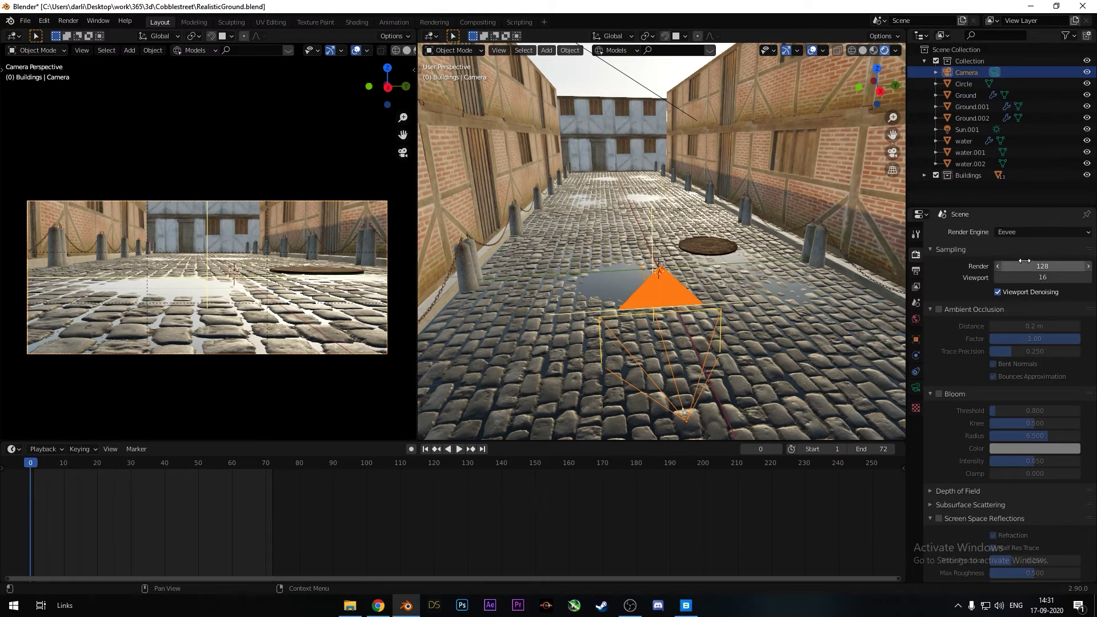
{"action": "left_click", "coordinate": [1024, 266]}
{"action": "key", "text": "Return"}
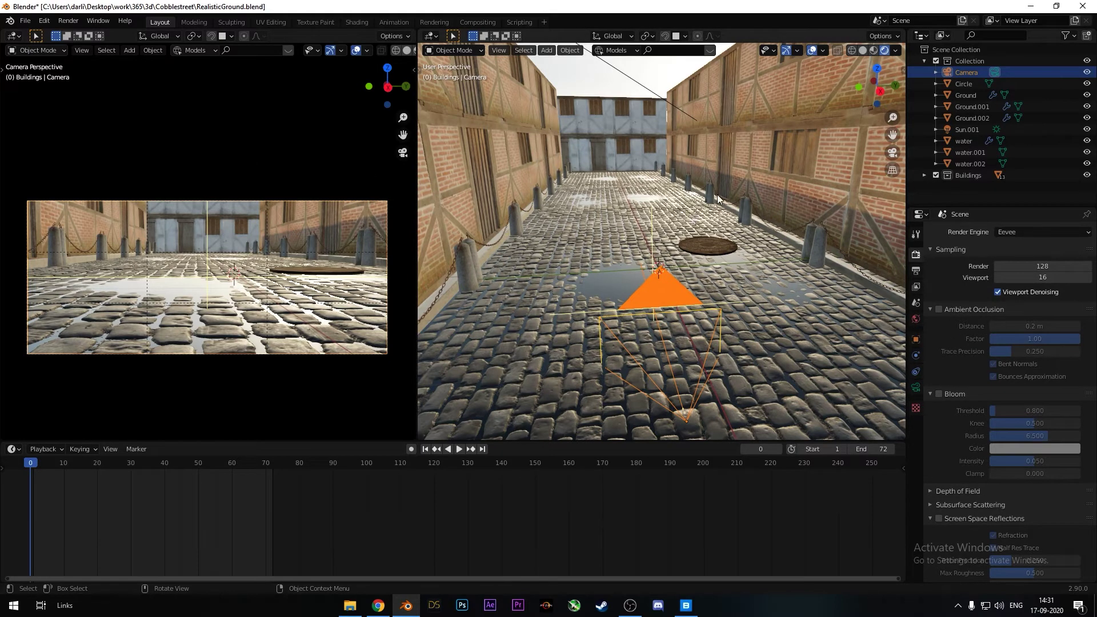
Enable Ambient Occlusion, Bloom and Screen Space Reflections for the Eevee render
{"action": "middle_click_drag", "start_coordinate": [748, 168], "coordinate": [938, 307]}
{"action": "left_click", "coordinate": [939, 310]}
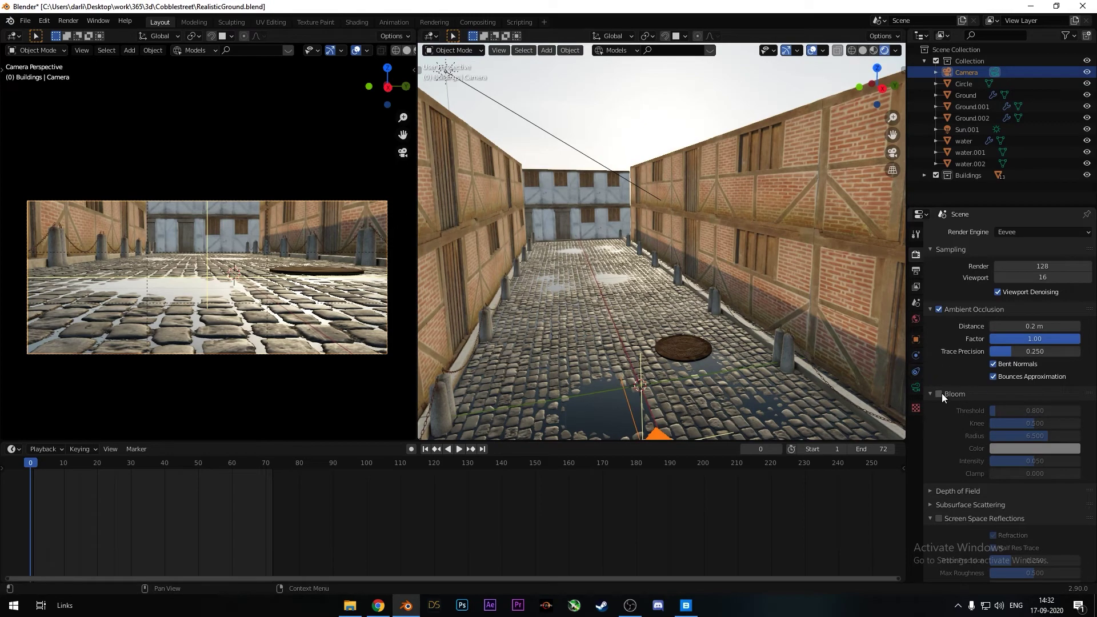
{"action": "left_click", "coordinate": [940, 394]}
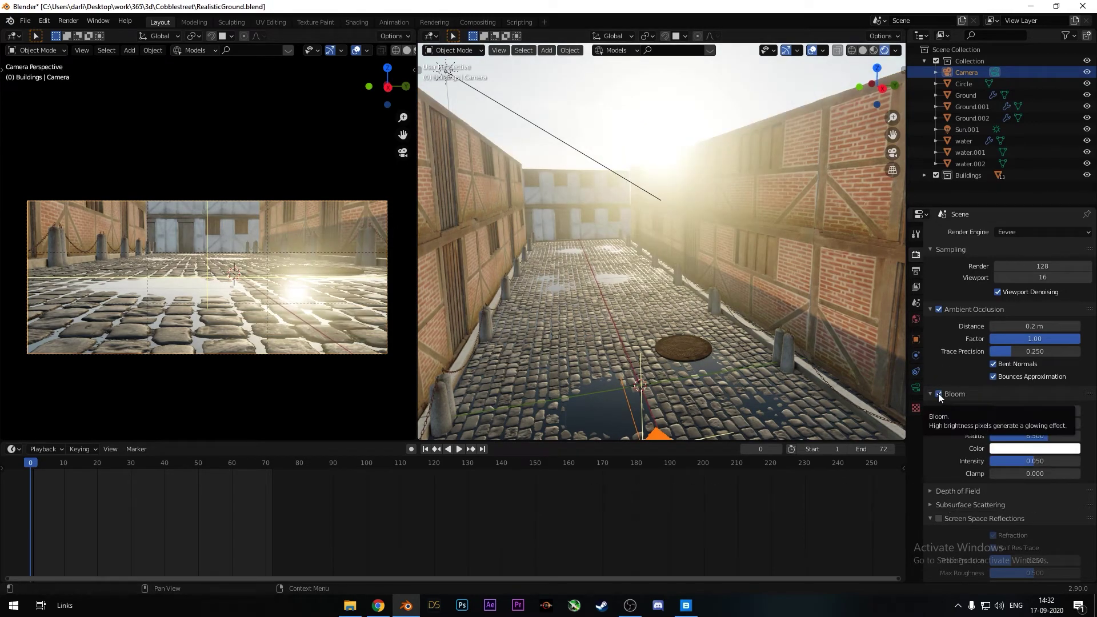
{"action": "scroll", "coordinate": [949, 423], "scroll_direction": "down", "scroll_amount": 4}
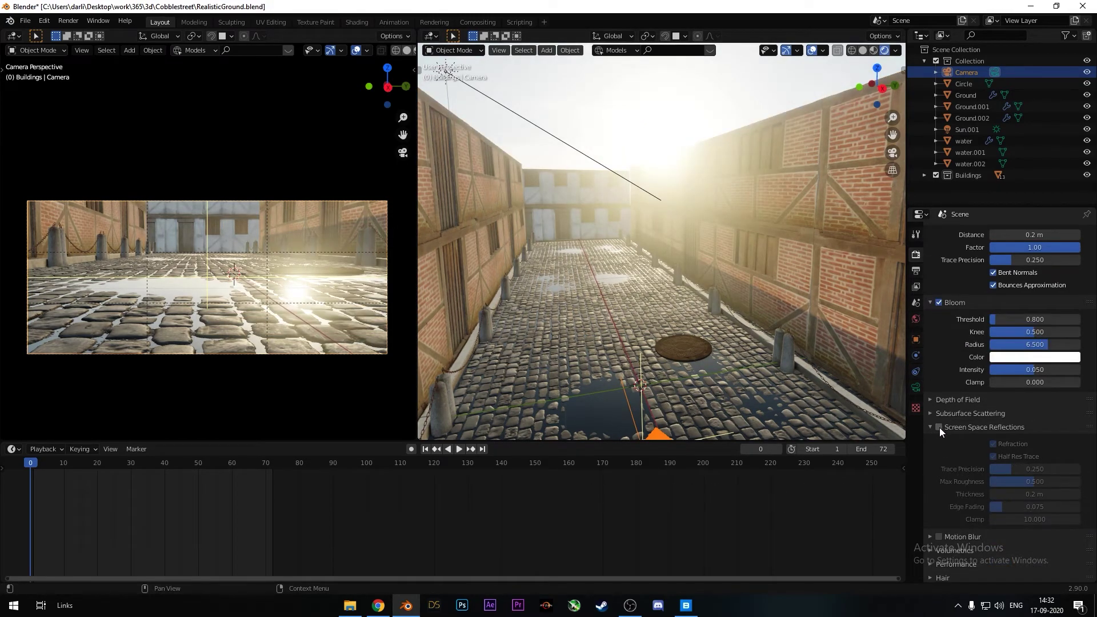
{"action": "left_click", "coordinate": [940, 427]}
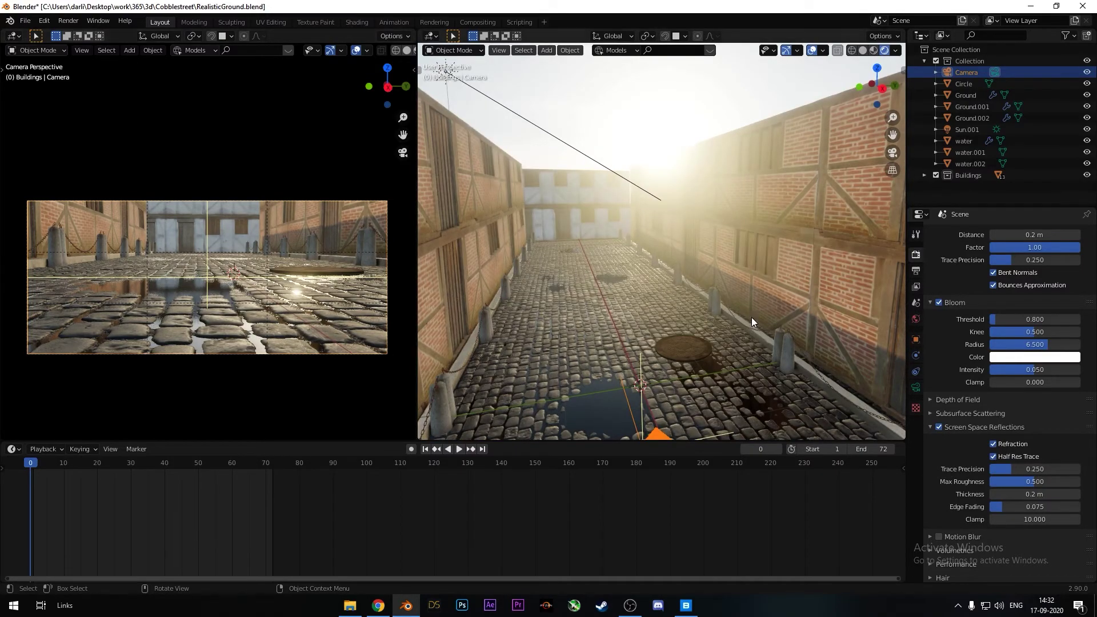
Enable Depth of Field on the camera and set its F-Stop to 1.2
{"action": "scroll", "coordinate": [701, 318], "scroll_direction": "up", "scroll_amount": 4}
{"action": "scroll", "coordinate": [701, 318], "scroll_direction": "down", "scroll_amount": 5}
{"action": "middle_click_drag", "start_coordinate": [701, 318], "coordinate": [698, 300]}
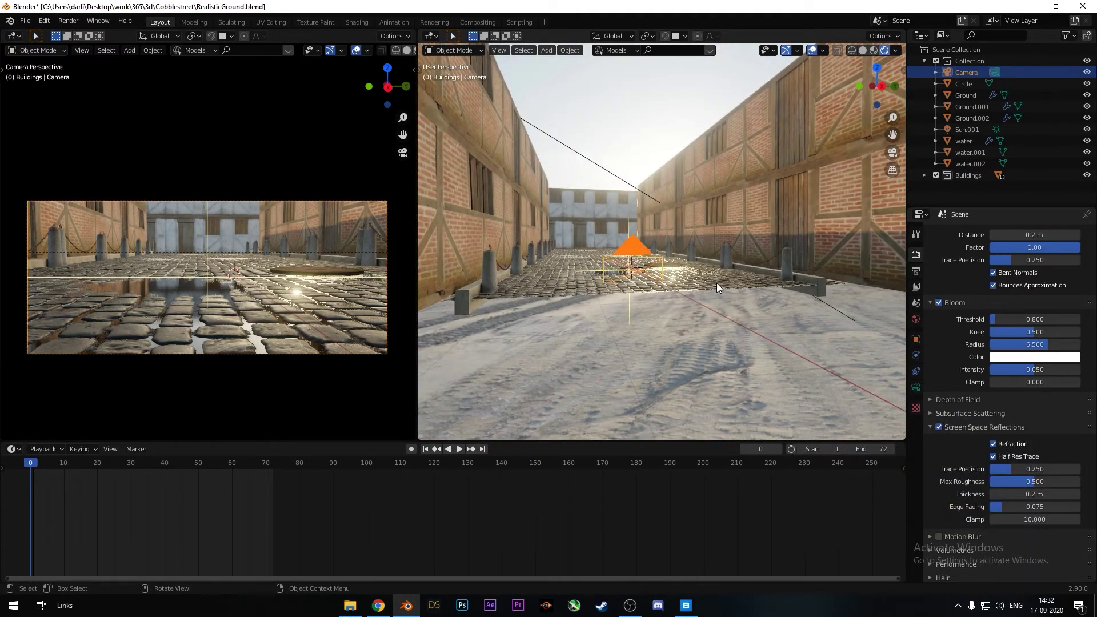
{"action": "scroll", "coordinate": [714, 271], "scroll_direction": "up", "scroll_amount": 5}
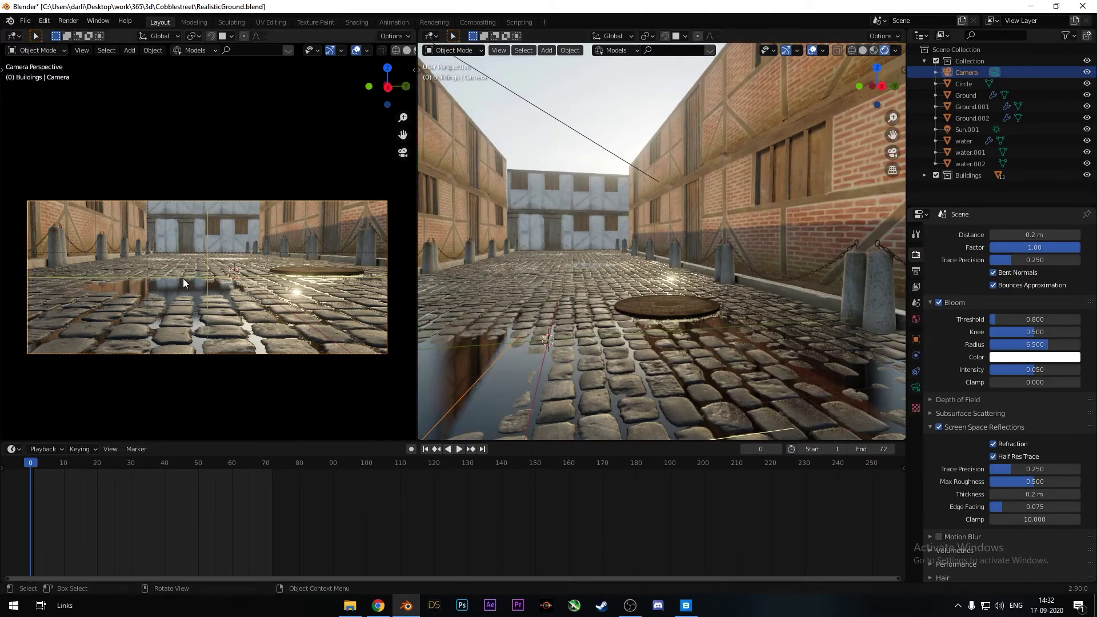
{"action": "scroll", "coordinate": [686, 317], "scroll_direction": "down", "scroll_amount": 4}
{"action": "left_click", "coordinate": [918, 387]}
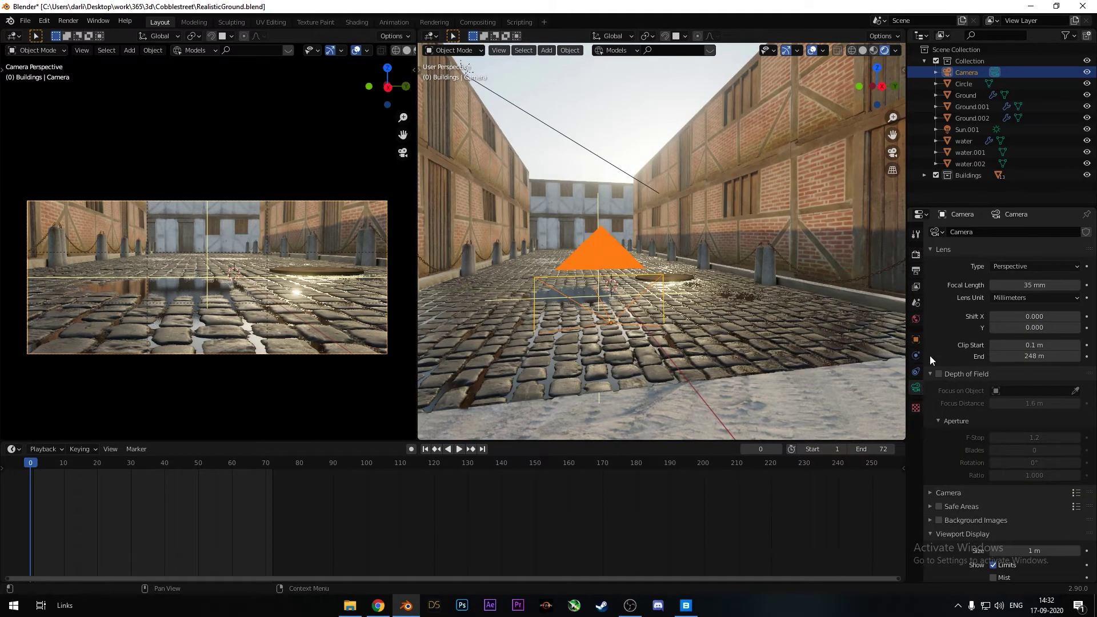
{"action": "left_click", "coordinate": [962, 380]}
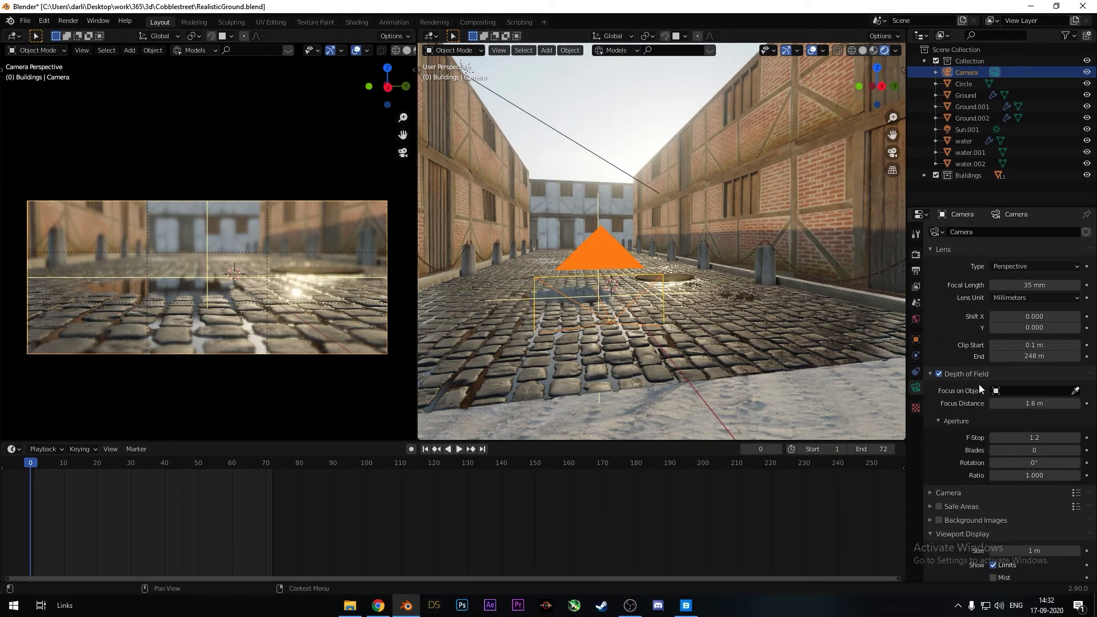
{"action": "left_click", "coordinate": [1023, 438]}
{"action": "key", "text": "Return"}
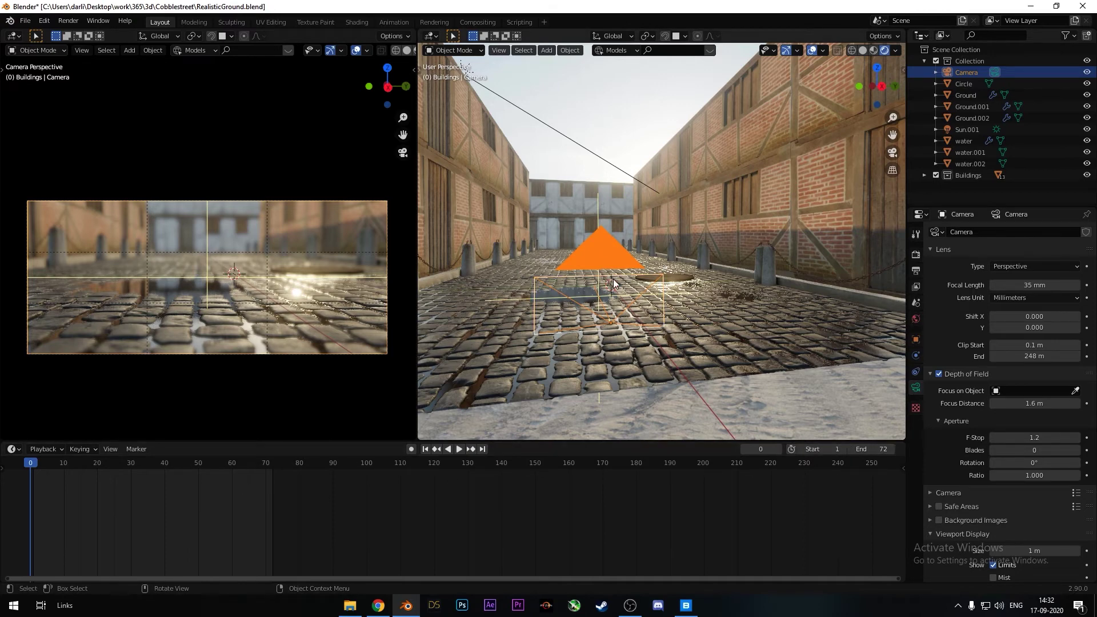
Insert a keyframe for the camera's focus distance of 1.6 m at frame 0
{"action": "key", "text": "i"}
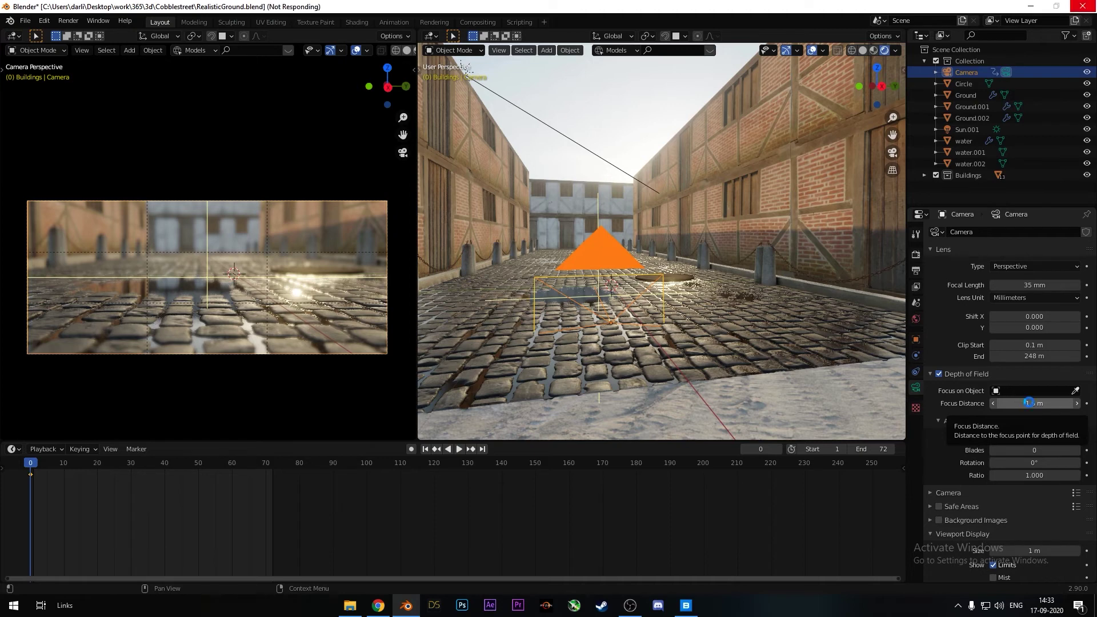
{"action": "key", "text": "i"}
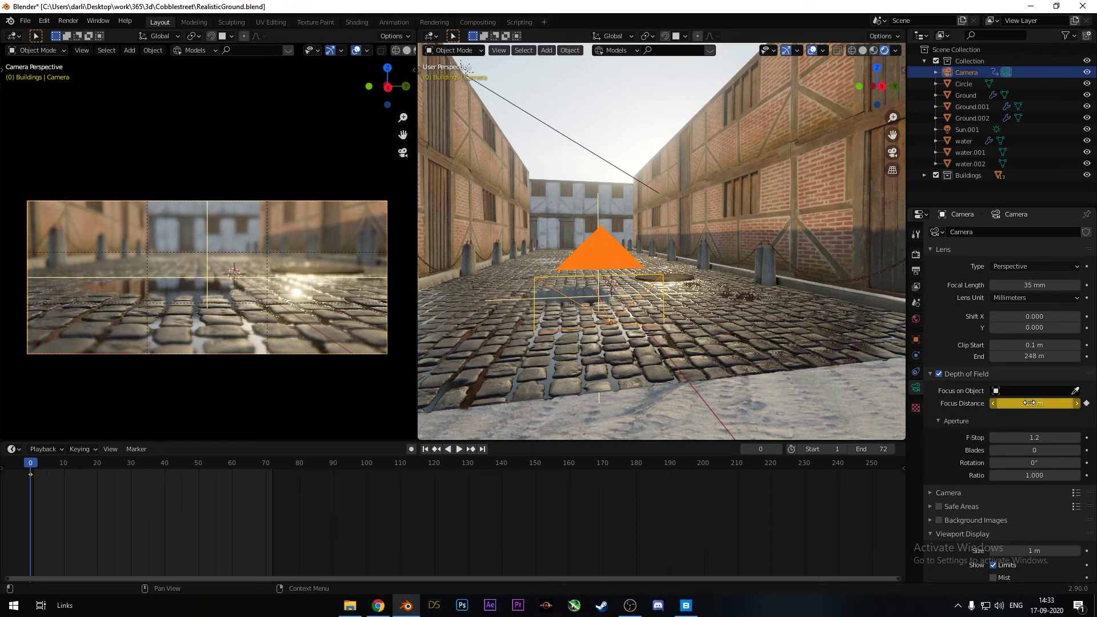
At frame 72, move the camera about 2.2 m down the street along the negative global X axis and keyframe its new position
{"action": "left_click", "coordinate": [482, 450]}
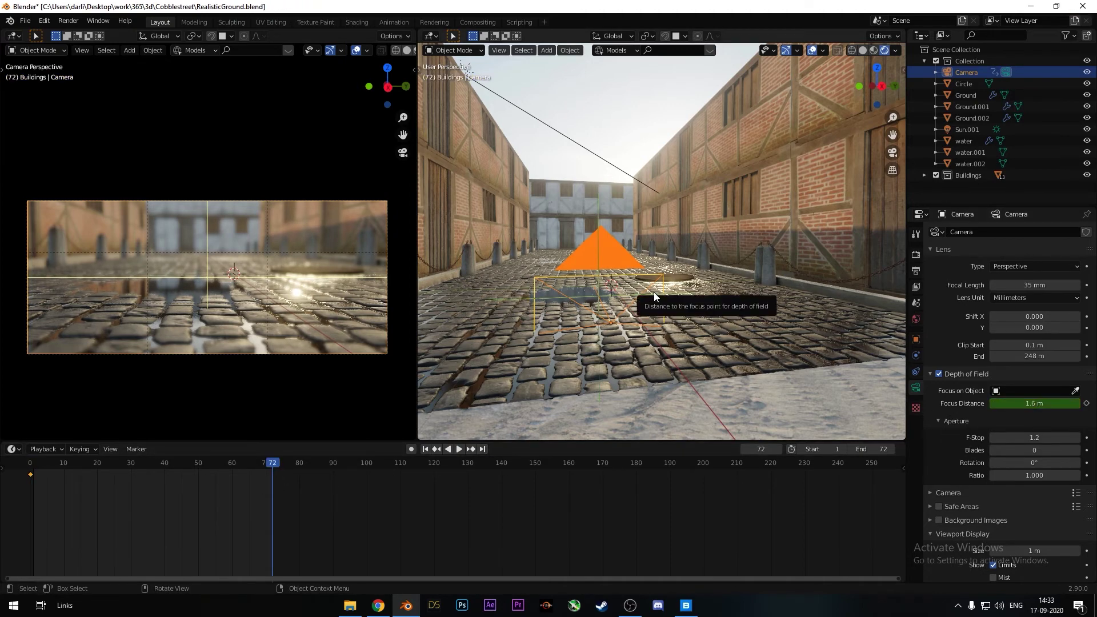
{"action": "key", "text": "g"}
{"action": "key", "text": "x"}
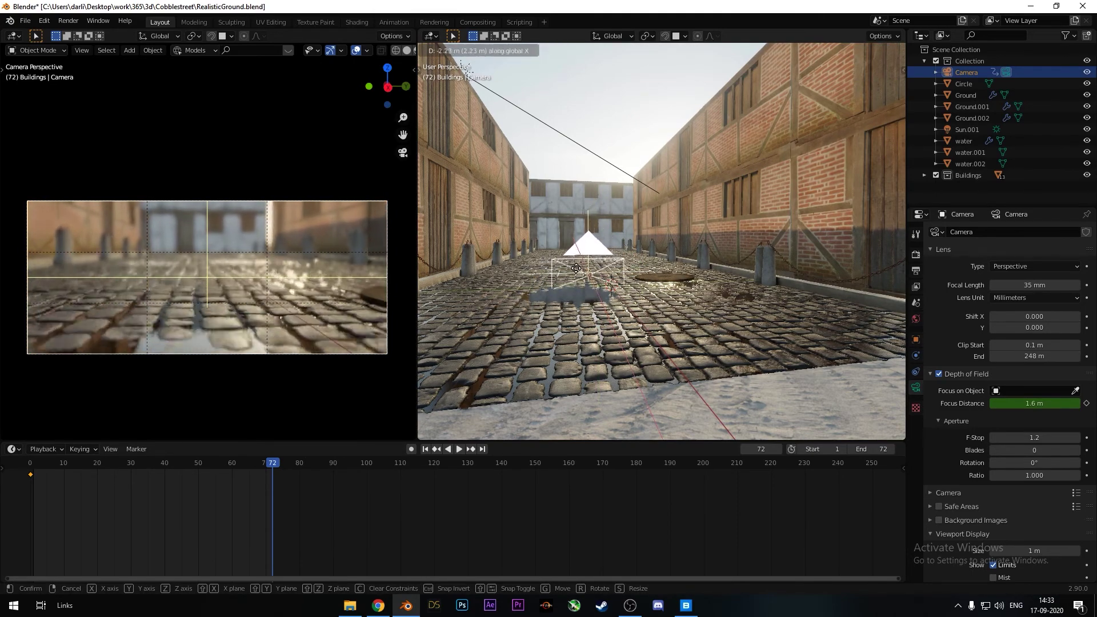
{"action": "left_click", "coordinate": [571, 267]}
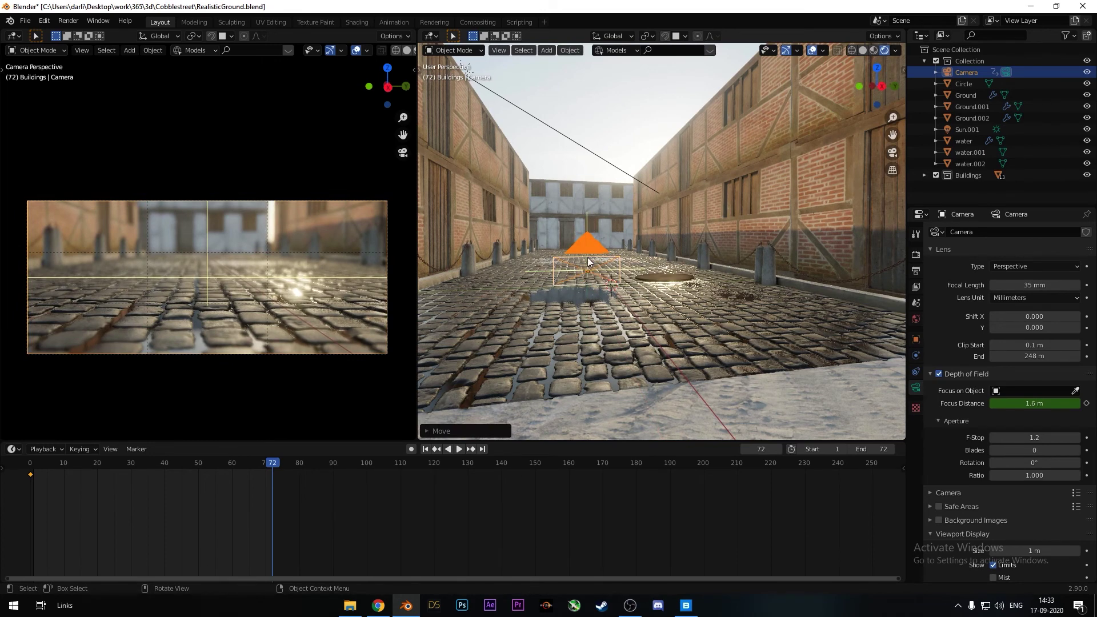
{"action": "key", "text": "i"}
{"action": "left_click", "coordinate": [579, 258]}
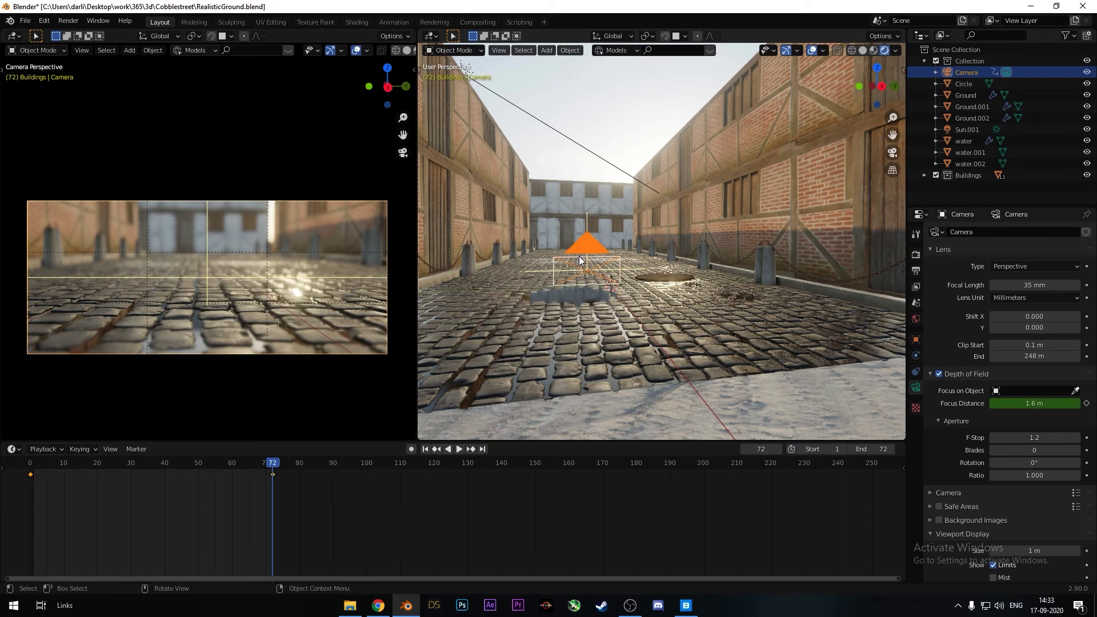
Set the camera's focus distance to 7 m and insert a keyframe for it at frame 72
{"action": "left_click", "coordinate": [1038, 405]}
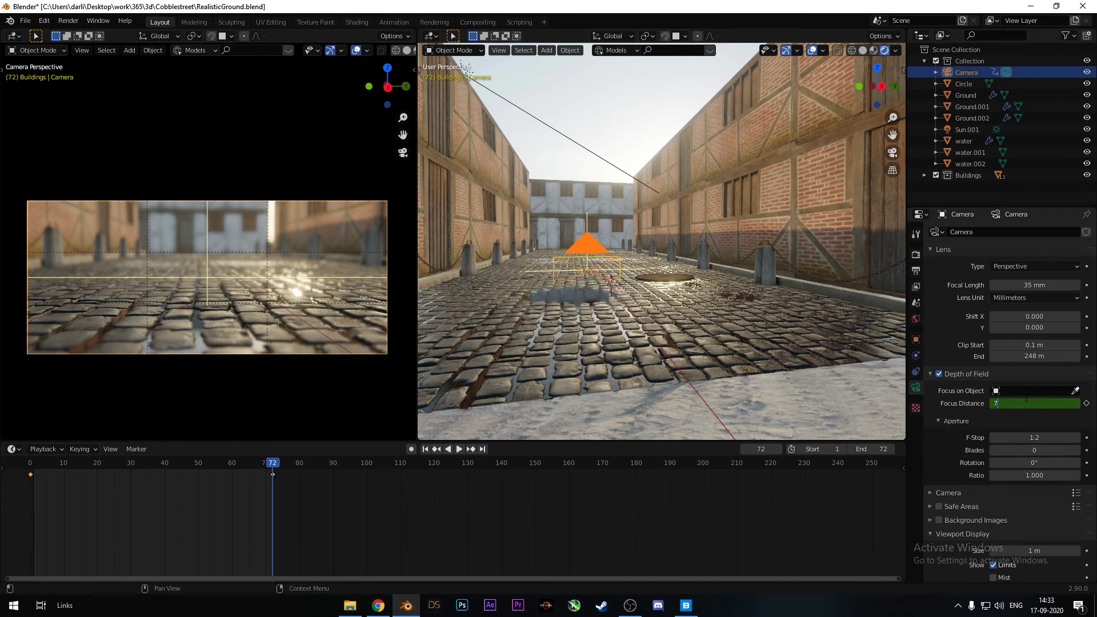
{"action": "type", "text": "7"}
{"action": "key", "text": "Return"}
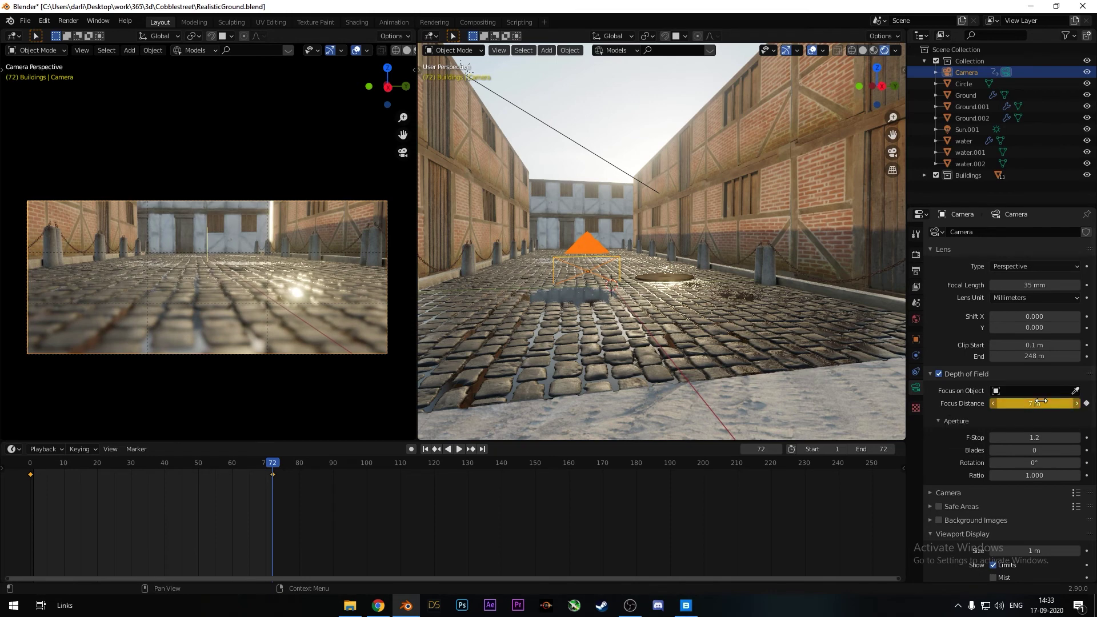
{"action": "key", "text": "i"}
Set the interpolation of the camera's keyframes to Linear and play the animation from frame 0
{"action": "left_click", "coordinate": [218, 488]}
{"action": "left_click_drag", "start_coordinate": [5, 468], "coordinate": [189, 477]}
{"action": "key", "text": "t"}
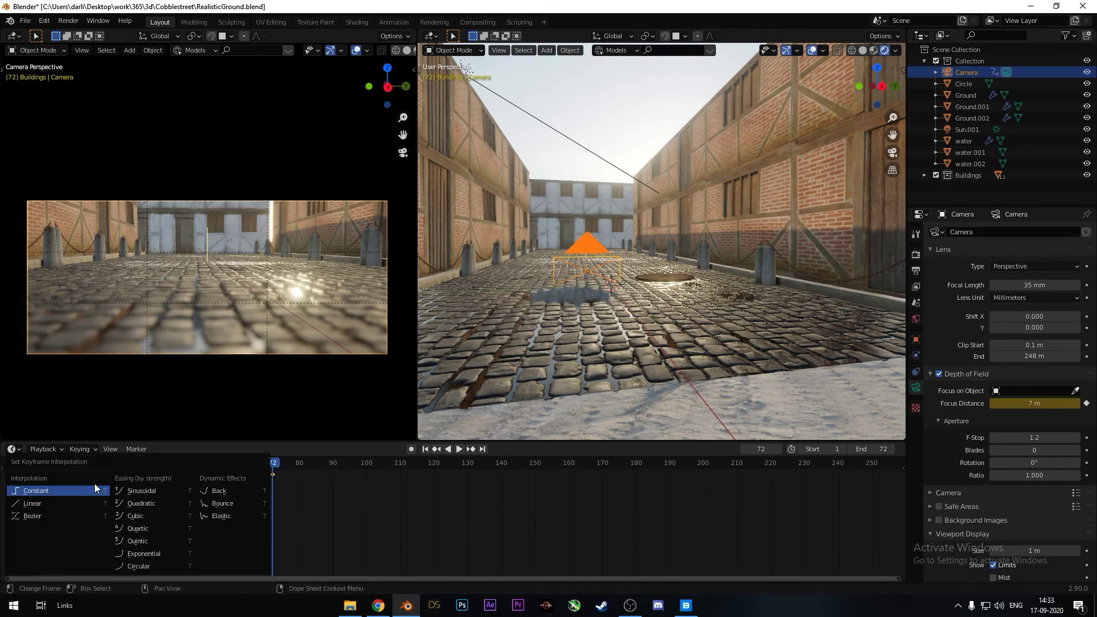
{"action": "left_click", "coordinate": [26, 502]}
{"action": "left_click_drag", "start_coordinate": [275, 464], "coordinate": [30, 462]}
{"action": "key", "text": "space"}
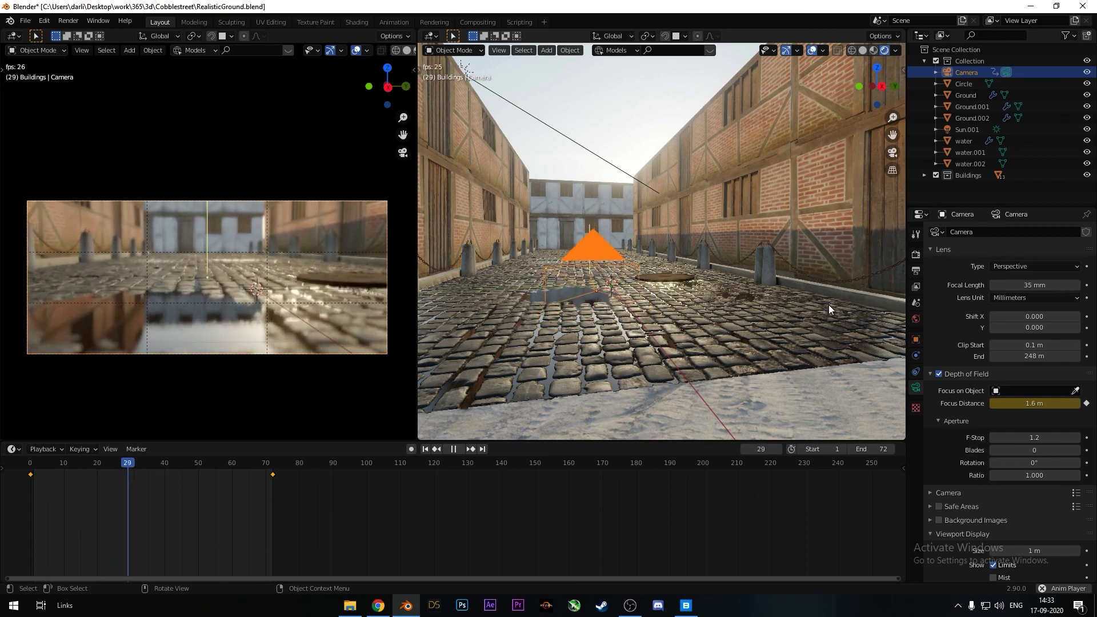